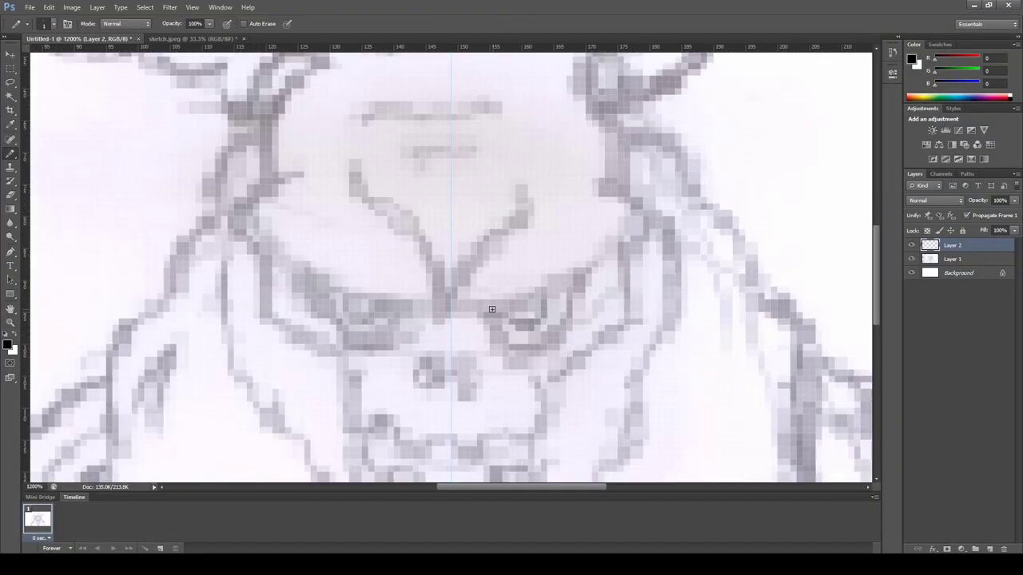
# - Trace the right eye's upper and lower outline and the nose in 1px black pencil
pyautogui.moveTo(491, 308); pyautogui.dragTo(589, 276)
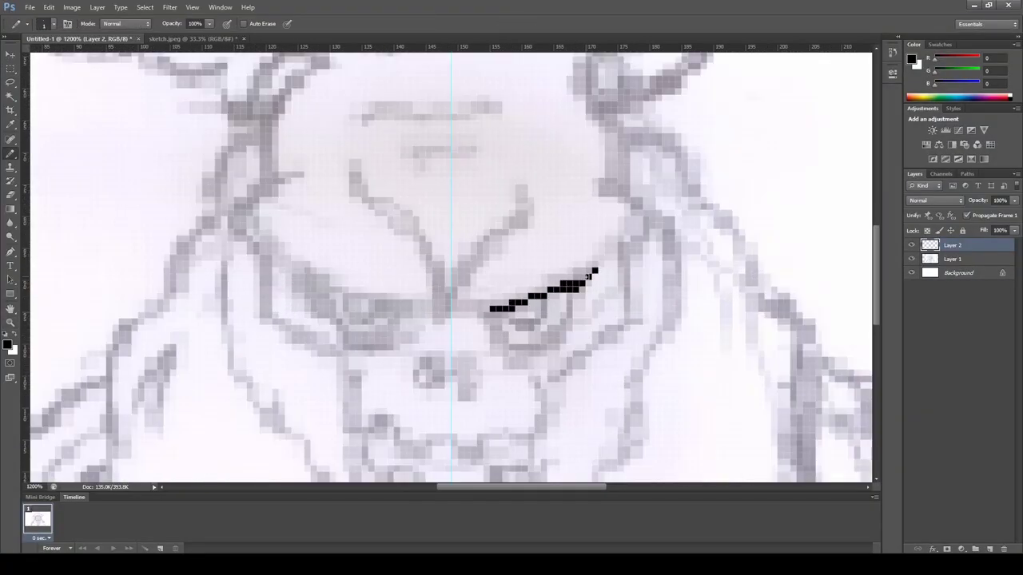
pyautogui.moveTo(501, 331)
pyautogui.mouseDown()
pyautogui.moveTo(544, 337)
pyautogui.moveTo(531, 324)
pyautogui.mouseUp()
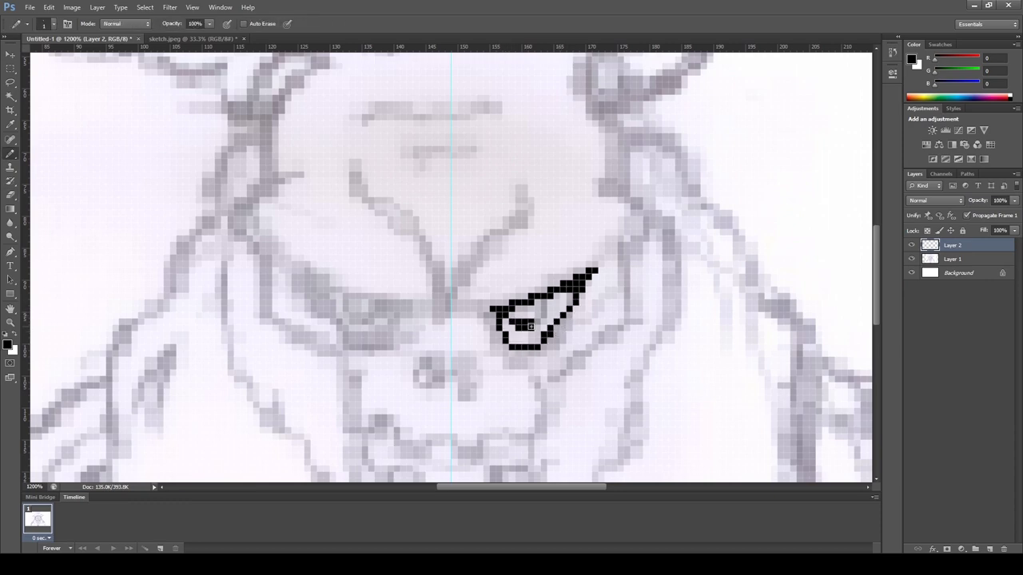
pyautogui.scroll(-1, 531, 311)
pyautogui.scroll(-1, 503, 336)
pyautogui.moveTo(495, 324); pyautogui.dragTo(514, 349)
pyautogui.click(489, 344)
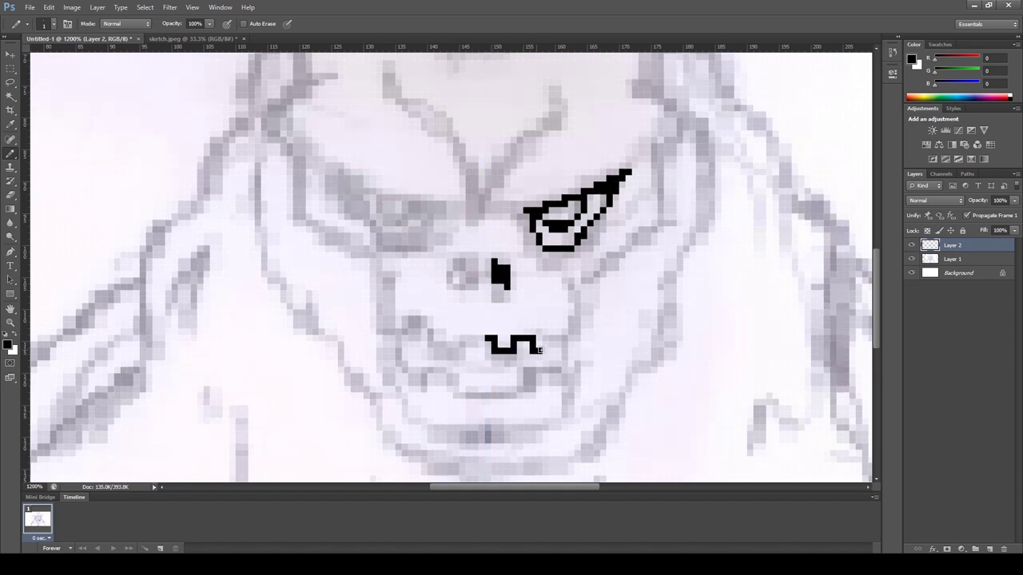
# - Draw the cheek outline and teeth lines, and fill the mouth gap solid black
pyautogui.moveTo(567, 330); pyautogui.dragTo(571, 294)
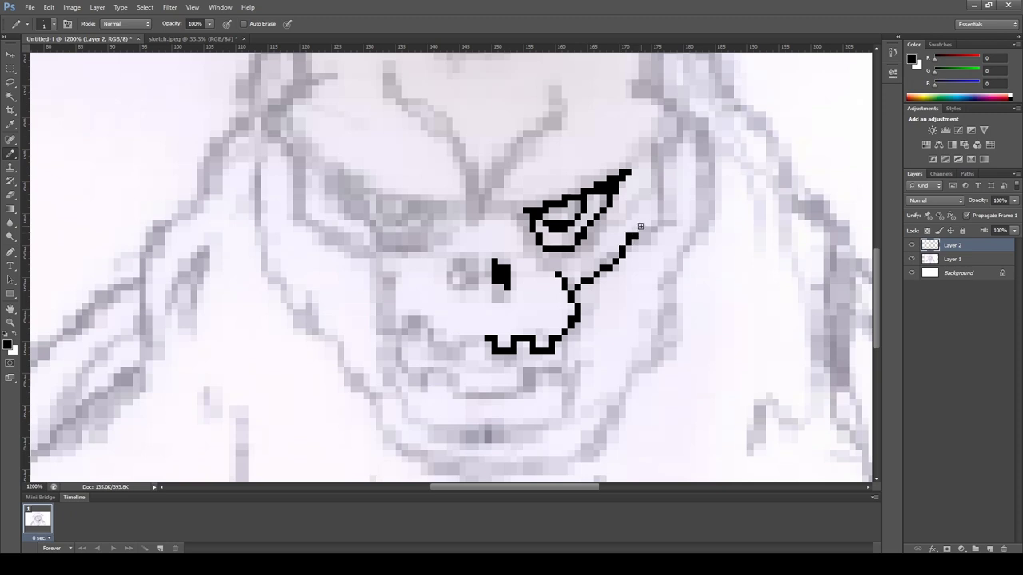
pyautogui.moveTo(654, 215); pyautogui.dragTo(670, 108)
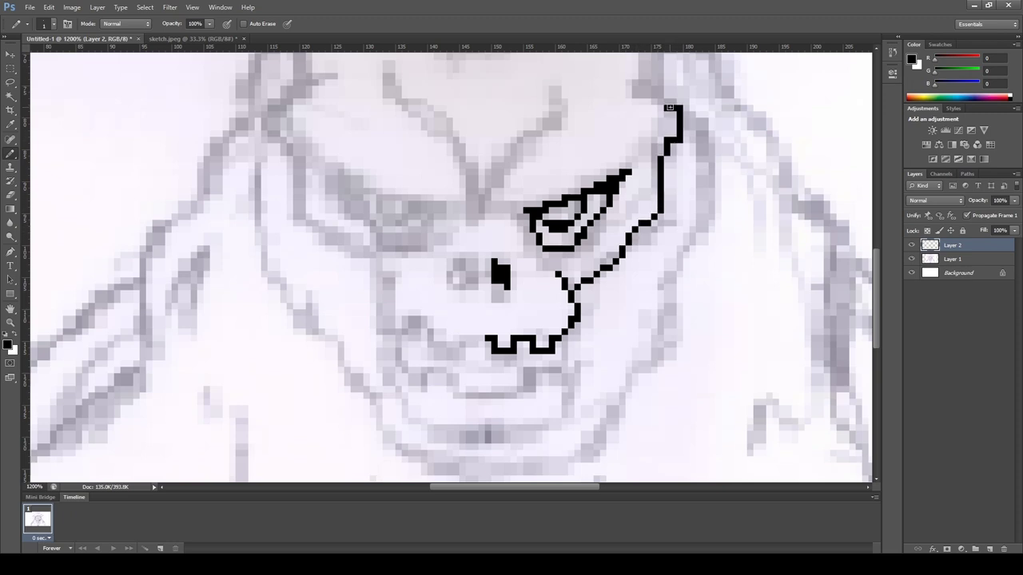
pyautogui.scroll(-3, 607, 160)
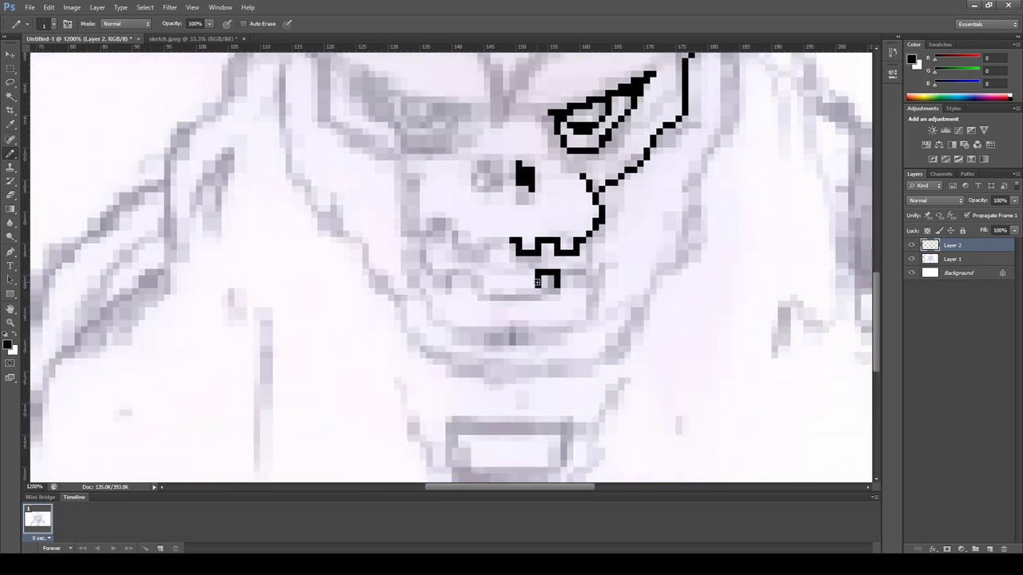
pyautogui.scroll(-2, 566, 258)
pyautogui.moveTo(588, 249)
pyautogui.mouseDown()
pyautogui.moveTo(590, 262)
pyautogui.moveTo(520, 281)
pyautogui.mouseUp()
pyautogui.scroll(3, 549, 328)
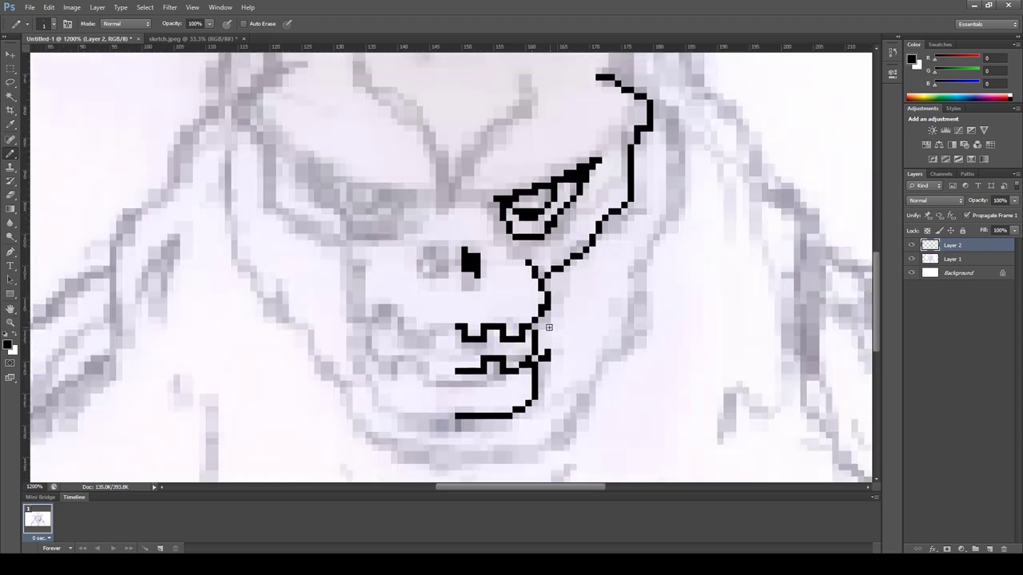
pyautogui.moveTo(547, 328); pyautogui.dragTo(578, 296)
pyautogui.moveTo(487, 318); pyautogui.dragTo(555, 316)
pyautogui.moveTo(599, 171)
pyautogui.mouseDown()
pyautogui.moveTo(559, 371)
pyautogui.moveTo(583, 400)
pyautogui.mouseUp()
# - Extend the head outline over the top and outline the right horn to its tip
pyautogui.moveTo(636, 297)
pyautogui.mouseDown()
pyautogui.moveTo(622, 212)
pyautogui.moveTo(571, 292)
pyautogui.moveTo(552, 205)
pyautogui.moveTo(389, 171)
pyautogui.mouseUp()
pyautogui.moveTo(578, 142); pyautogui.dragTo(462, 227)
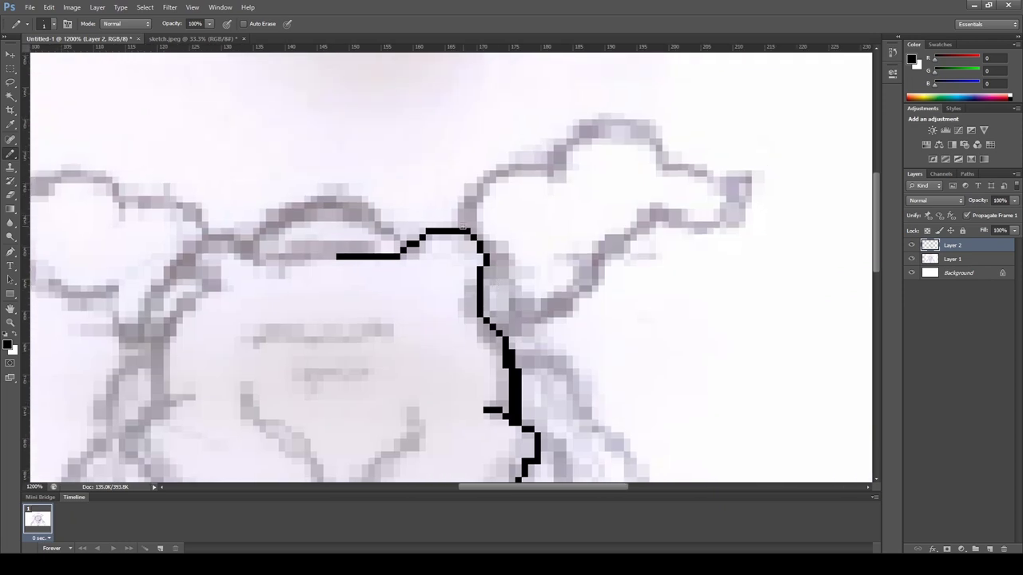
pyautogui.moveTo(501, 174); pyautogui.dragTo(624, 118)
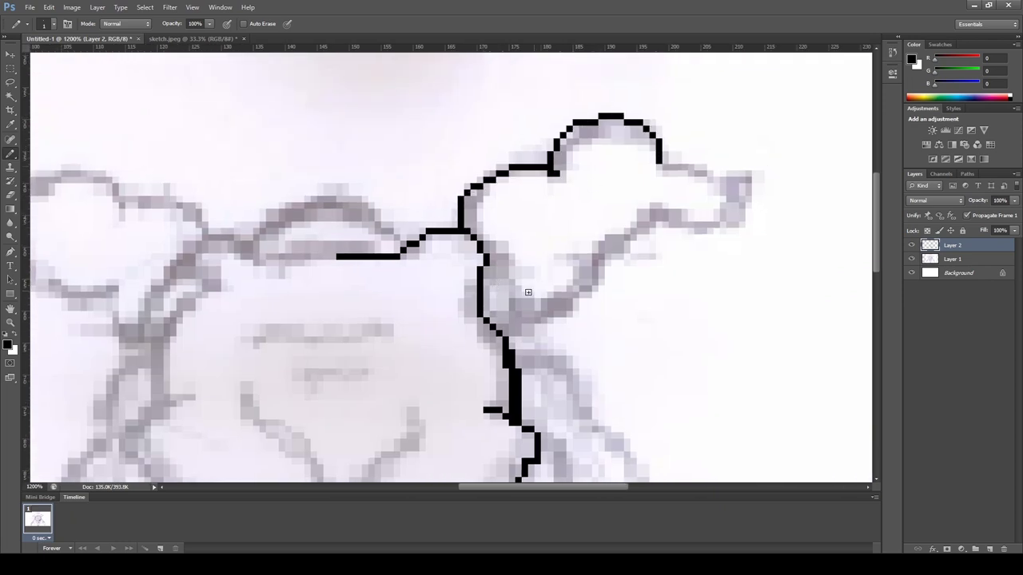
pyautogui.moveTo(537, 322); pyautogui.dragTo(618, 253)
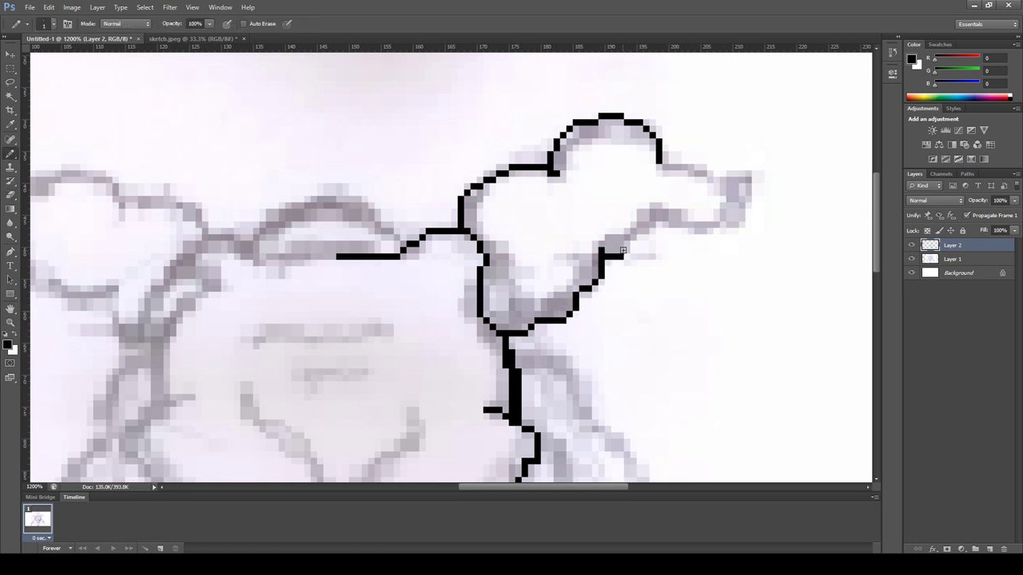
pyautogui.moveTo(679, 215); pyautogui.dragTo(712, 225)
pyautogui.moveTo(741, 183); pyautogui.dragTo(709, 181)
# - Select the traced right half, copy it, flip it horizontally onto the left side, and commit
pyautogui.press('z')
pyautogui.keyDown('alt'); pyautogui.click(626, 190); pyautogui.keyUp('alt')
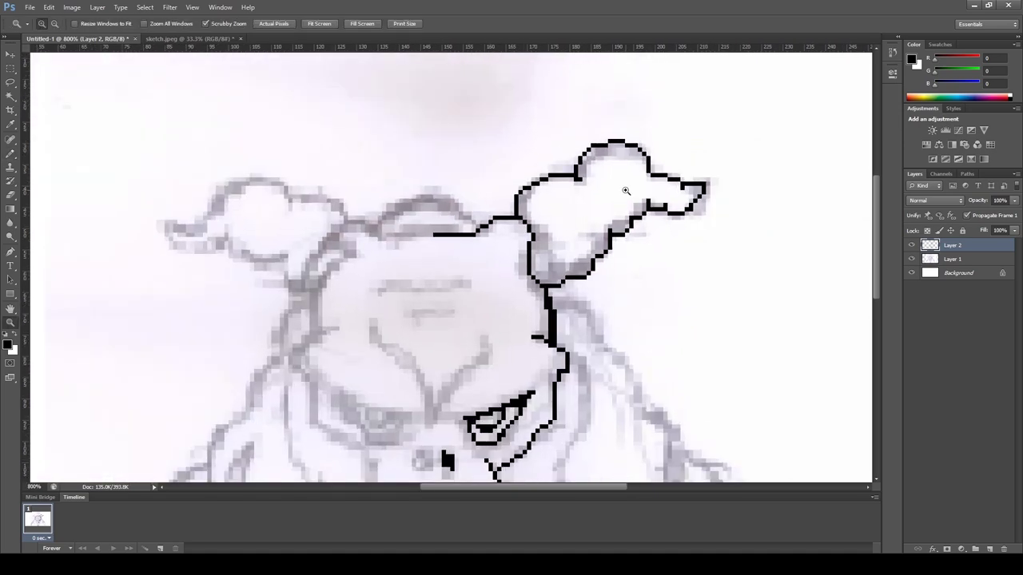
pyautogui.keyDown('alt'); pyautogui.click(626, 190); pyautogui.keyUp('alt')
pyautogui.press('m')
pyautogui.moveTo(685, 91); pyautogui.dragTo(445, 434)
pyautogui.hotkey('ctrl', 'alt', 't')
pyautogui.moveTo(513, 290); pyautogui.dragTo(321, 306)
pyautogui.rightClick(321, 306)
pyautogui.click(362, 437)
pyautogui.click(535, 24)
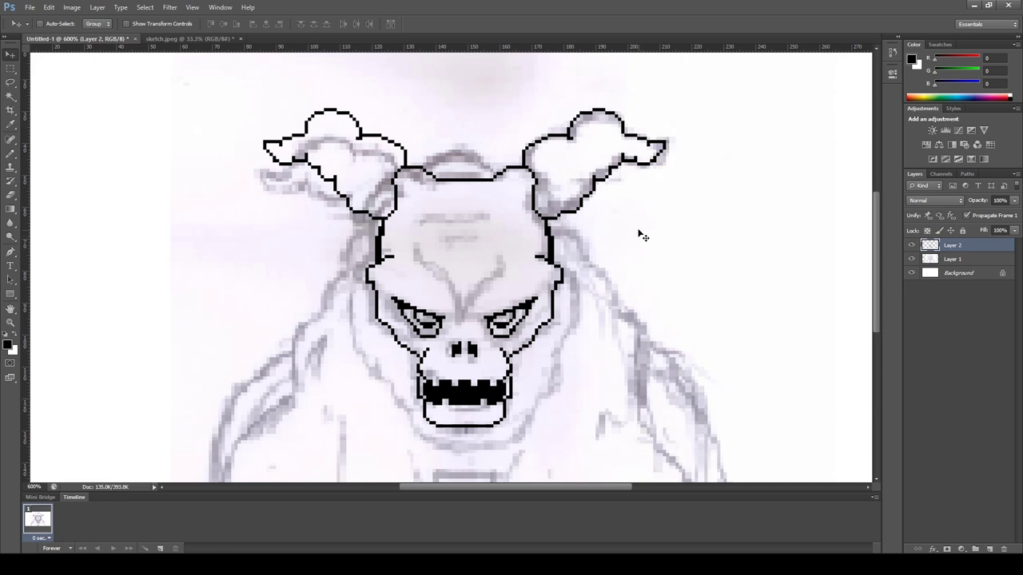
# - Zoom in on the skull, then show the black outline layer and make it active
pyautogui.hotkey('ctrl', '-')
pyautogui.hotkey('ctrl', '-')
pyautogui.hotkey('ctrl', '-')
pyautogui.press('z')
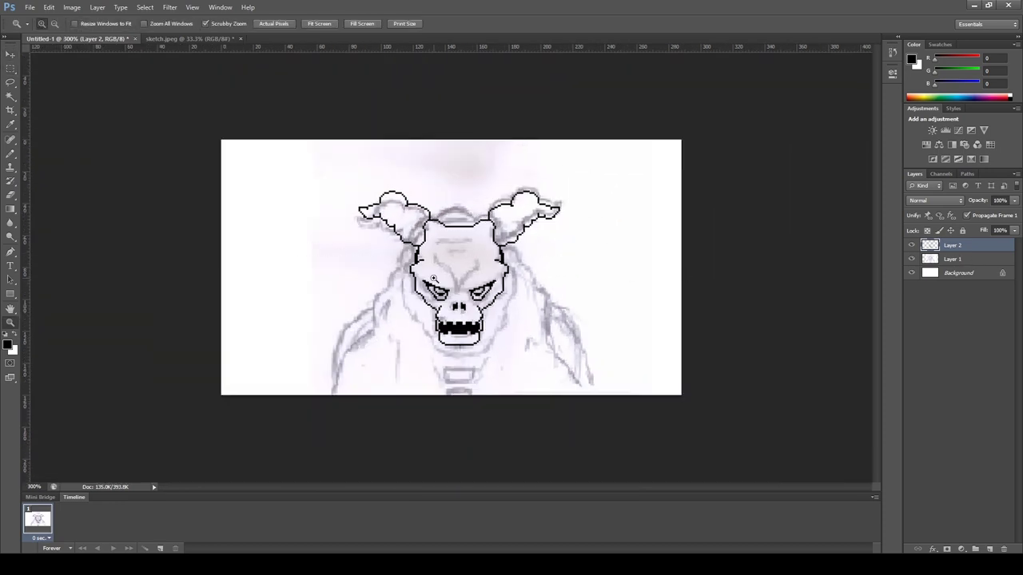
pyautogui.hotkey('ctrl', '+')
pyautogui.hotkey('ctrl', '+')
pyautogui.press('b')
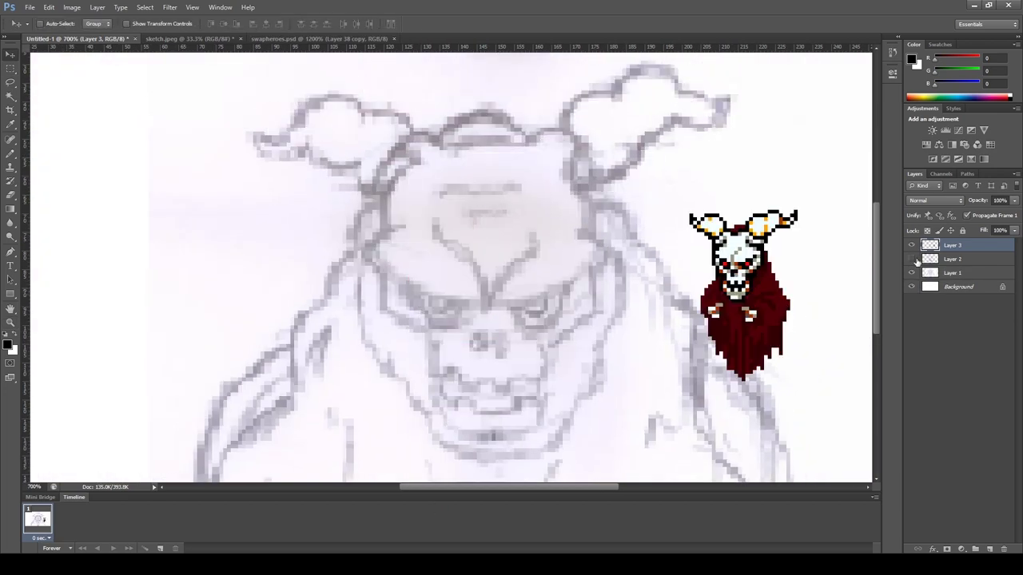
pyautogui.click(911, 259)
pyautogui.click(953, 259)
# - Add a new fill layer and paint the skull and left horn pale cyan
pyautogui.press('x')
pyautogui.press('b')
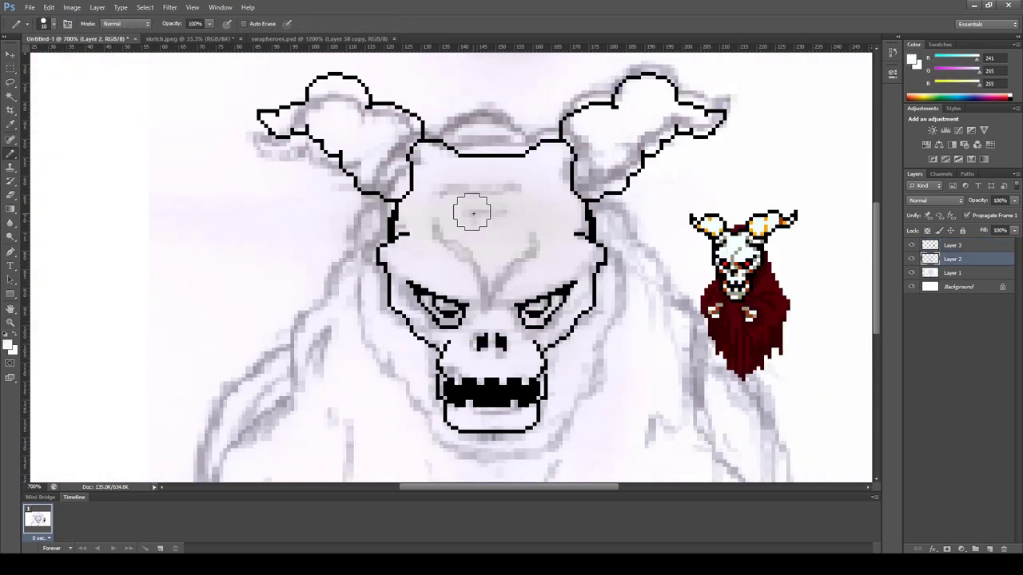
pyautogui.hotkey('ctrl', 'shift', 'n')
pyautogui.press('Return')
pyautogui.moveTo(437, 175)
pyautogui.mouseDown()
pyautogui.moveTo(395, 133)
pyautogui.moveTo(380, 172)
pyautogui.moveTo(347, 95)
pyautogui.moveTo(324, 109)
pyautogui.moveTo(469, 362)
pyautogui.moveTo(418, 270)
pyautogui.moveTo(571, 152)
pyautogui.moveTo(575, 183)
pyautogui.moveTo(650, 103)
pyautogui.moveTo(555, 210)
pyautogui.moveTo(525, 296)
pyautogui.mouseUp()
# - Zoom in and pan across the head, horns, face and mouth to check the cyan fill
pyautogui.press('z')
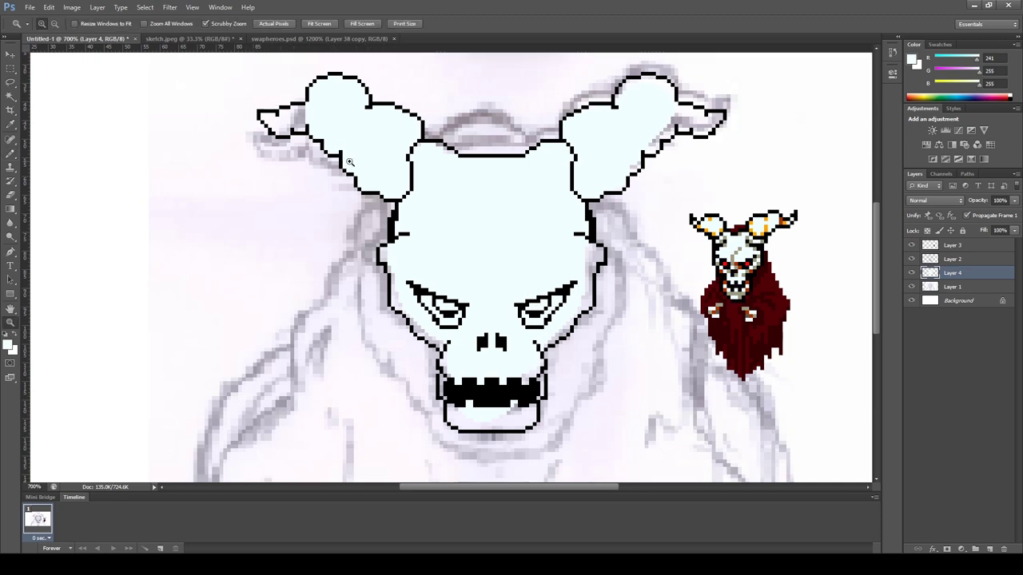
pyautogui.click(348, 162)
pyautogui.press('b')
pyautogui.moveTo(302, 137); pyautogui.dragTo(243, 145)
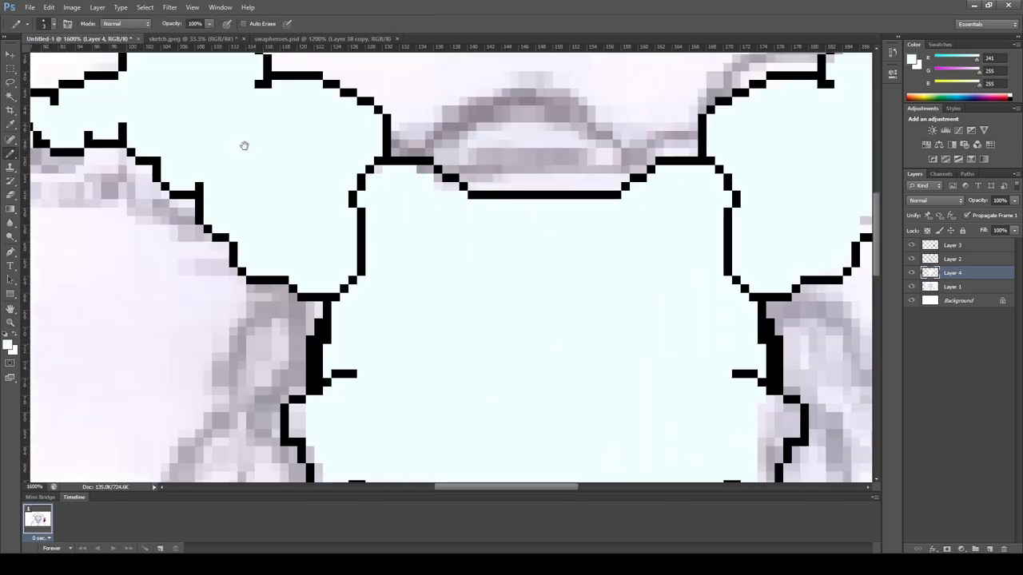
pyautogui.moveTo(395, 235); pyautogui.dragTo(43, 311)
pyautogui.moveTo(481, 185); pyautogui.dragTo(370, 184)
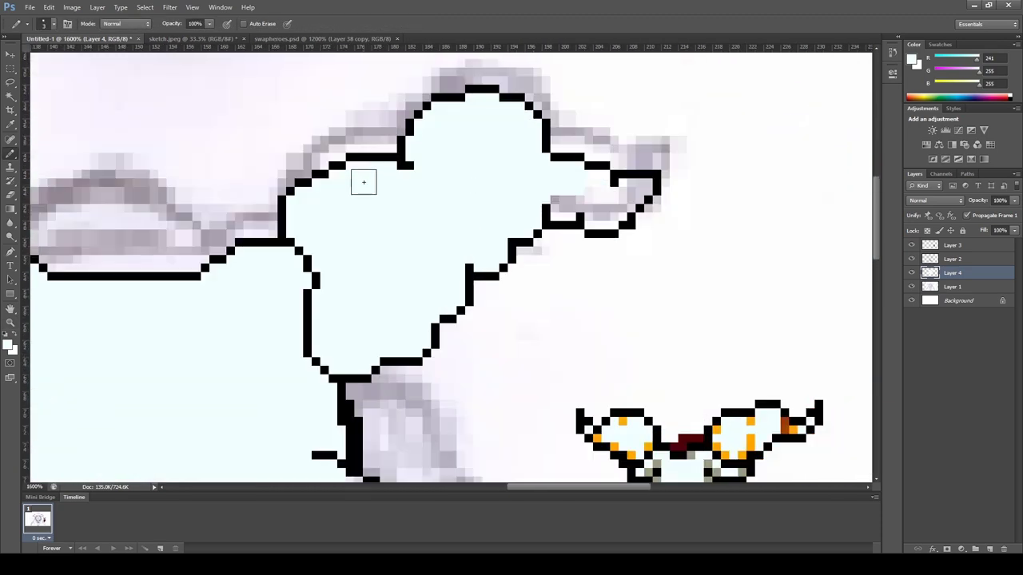
pyautogui.moveTo(366, 480); pyautogui.dragTo(482, 203)
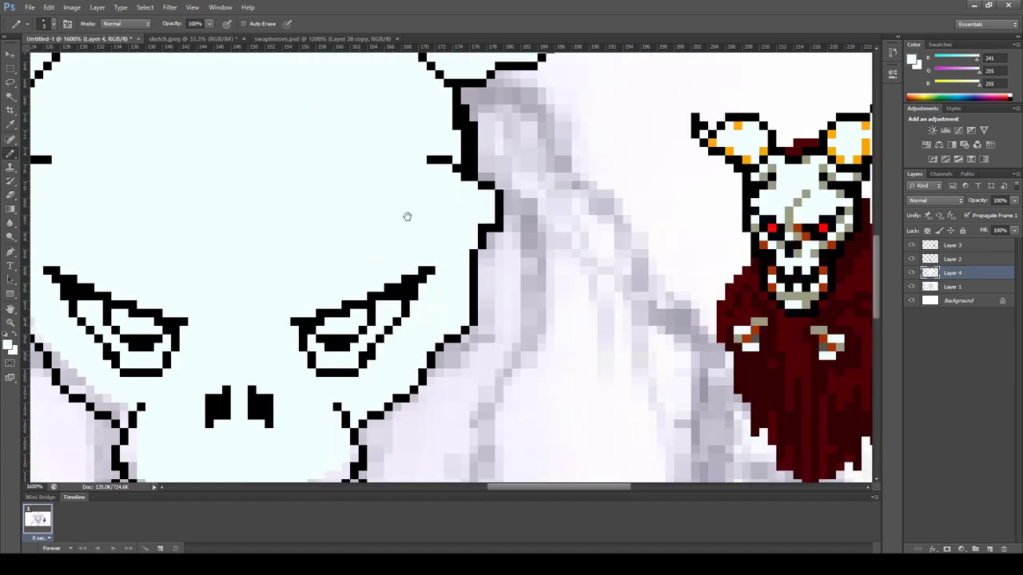
pyautogui.moveTo(394, 268); pyautogui.dragTo(468, 64)
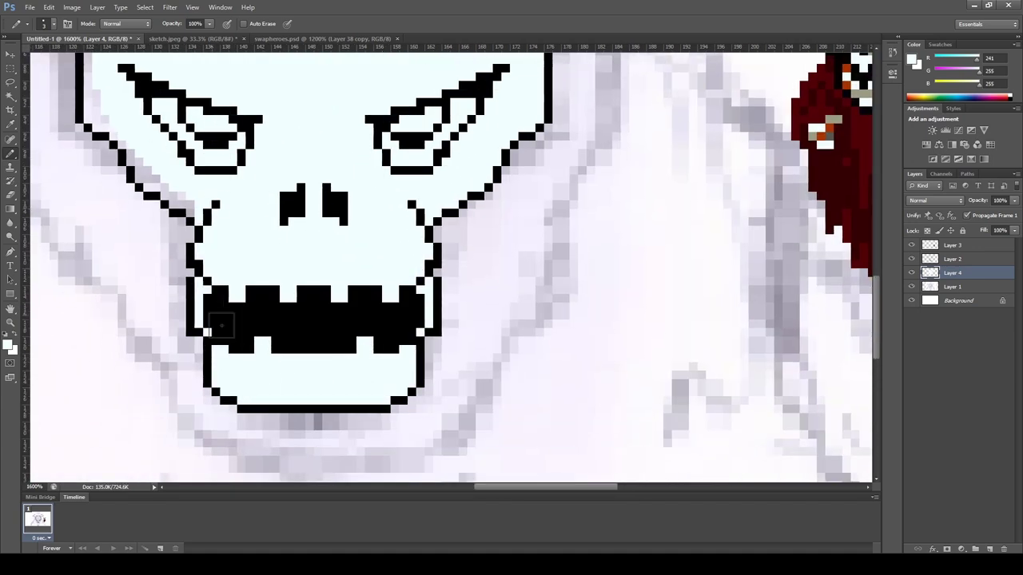
pyautogui.moveTo(209, 315); pyautogui.dragTo(296, 258)
# - Zoom out to the whole skull and set bright red as the drawing colour
pyautogui.keyDown('alt'); pyautogui.click(494, 285); pyautogui.keyUp('alt')
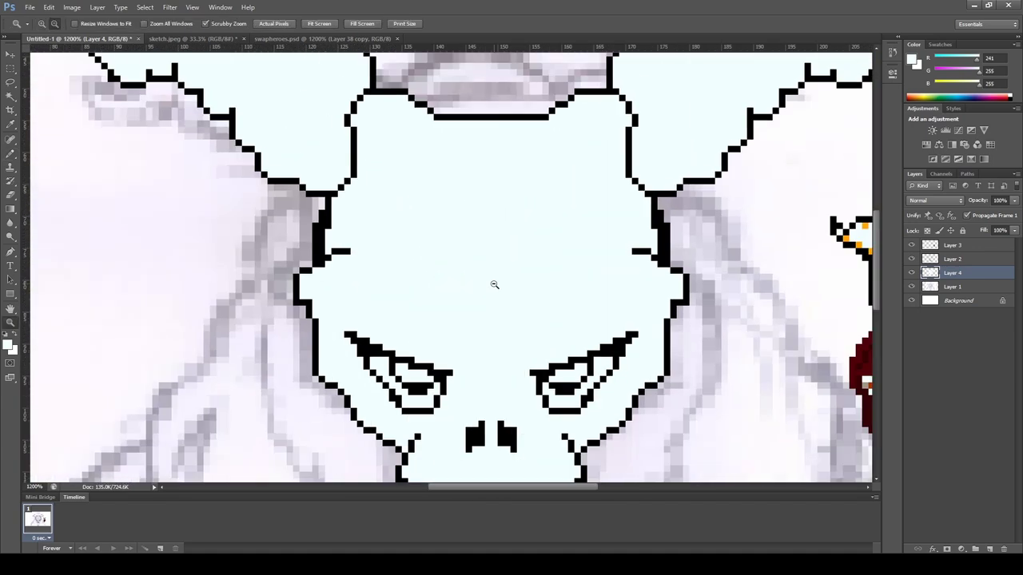
pyautogui.press('b')
pyautogui.press('x')
pyautogui.hotkey('ctrl', '+')
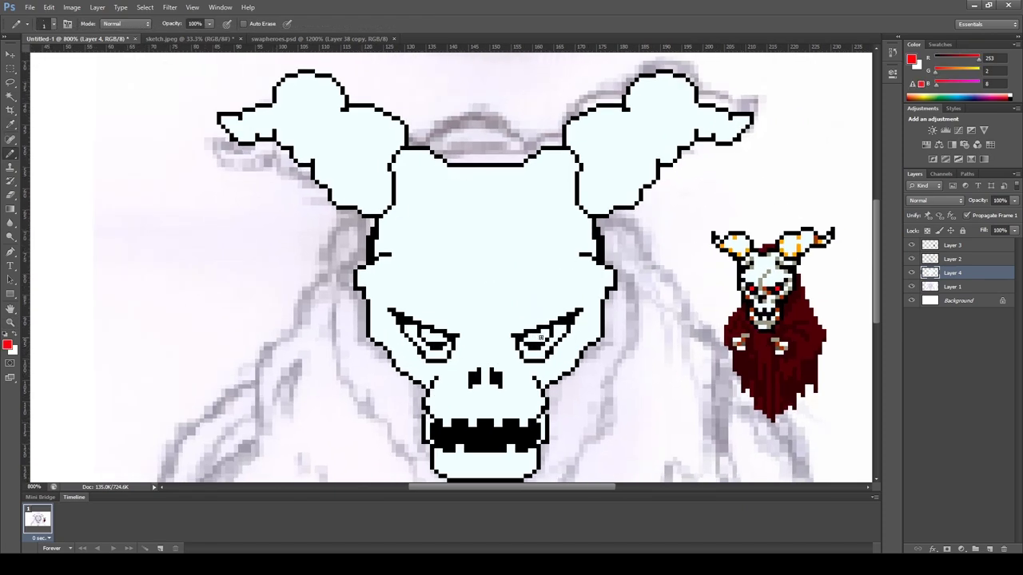
# - Create new eye layers, choose a darker red for eye shading, and sample black from the outline
pyautogui.hotkey('ctrl', 'shift', 'alt', 'n')
pyautogui.click(8, 345)
pyautogui.press('Return')
pyautogui.click(955, 258)
pyautogui.hotkey('ctrl', 'shift', 'alt', 'n')
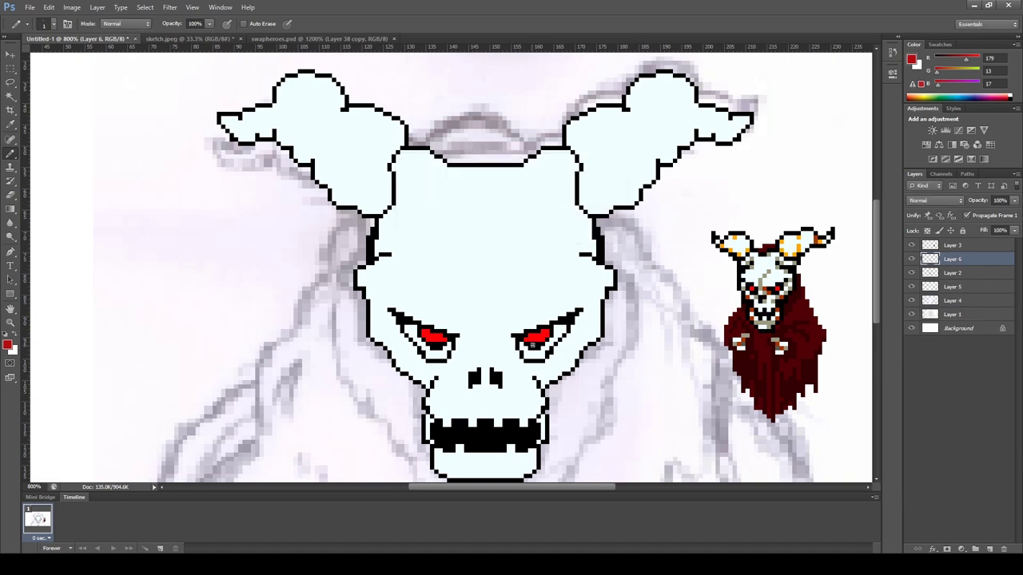
pyautogui.press('alt')
pyautogui.keyDown('alt'); pyautogui.click(551, 342); pyautogui.keyUp('alt')
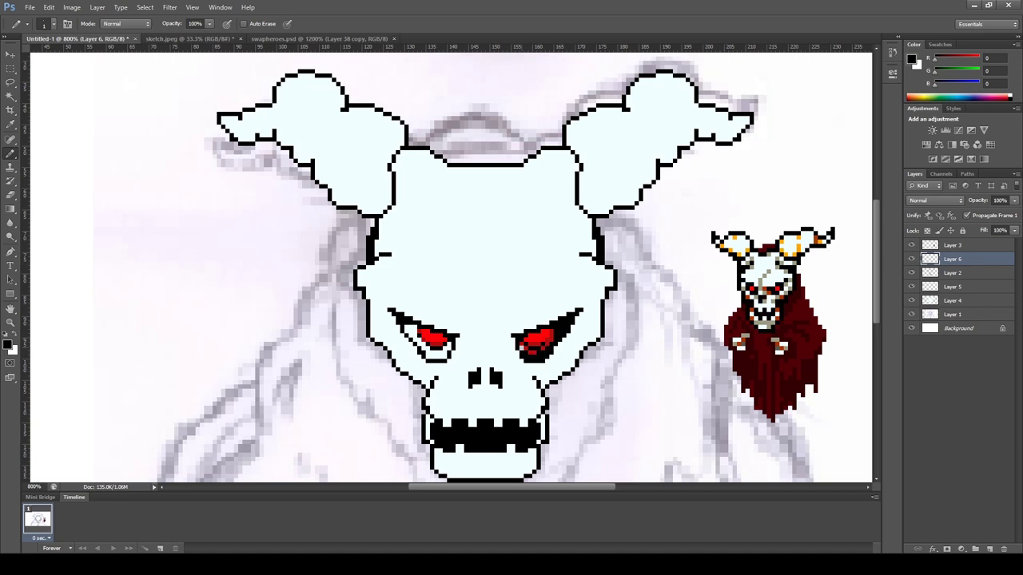
pyautogui.scroll(1, 450, 343)
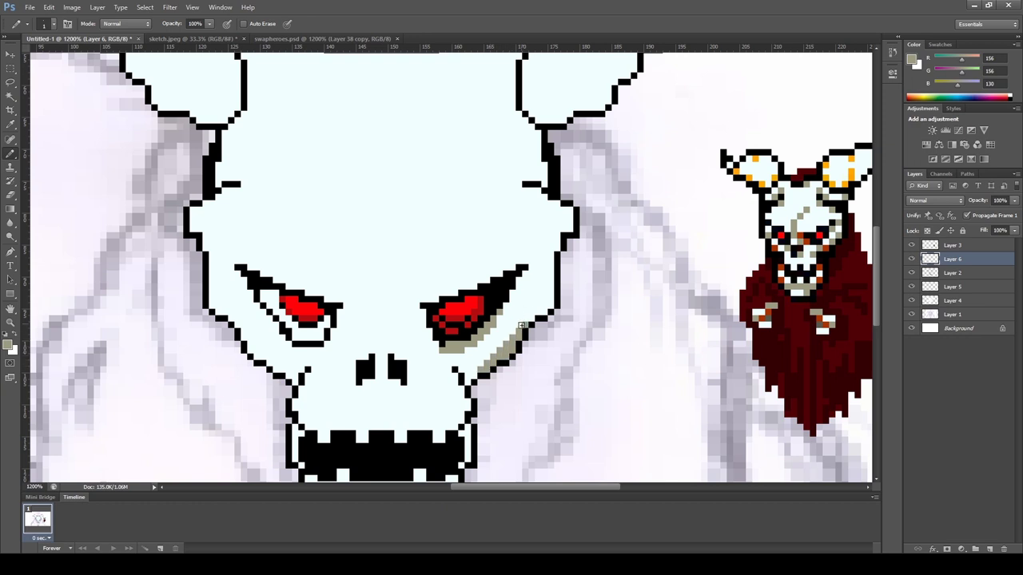
# - Shade the right eye socket's edges grey, thickening its top edge
pyautogui.moveTo(521, 326); pyautogui.dragTo(550, 276)
pyautogui.keyDown('alt'); pyautogui.click(512, 279); pyautogui.keyUp('alt')
pyautogui.moveTo(455, 294); pyautogui.dragTo(515, 267)
pyautogui.keyDown('alt'); pyautogui.click(458, 345); pyautogui.keyUp('alt')
pyautogui.keyDown('alt'); pyautogui.click(797, 237); pyautogui.keyUp('alt')
pyautogui.keyDown('alt'); pyautogui.click(436, 344); pyautogui.keyUp('alt')
# - Draw a grey crack from beside the nose down the face and across the chin
pyautogui.moveTo(398, 390); pyautogui.dragTo(405, 318)
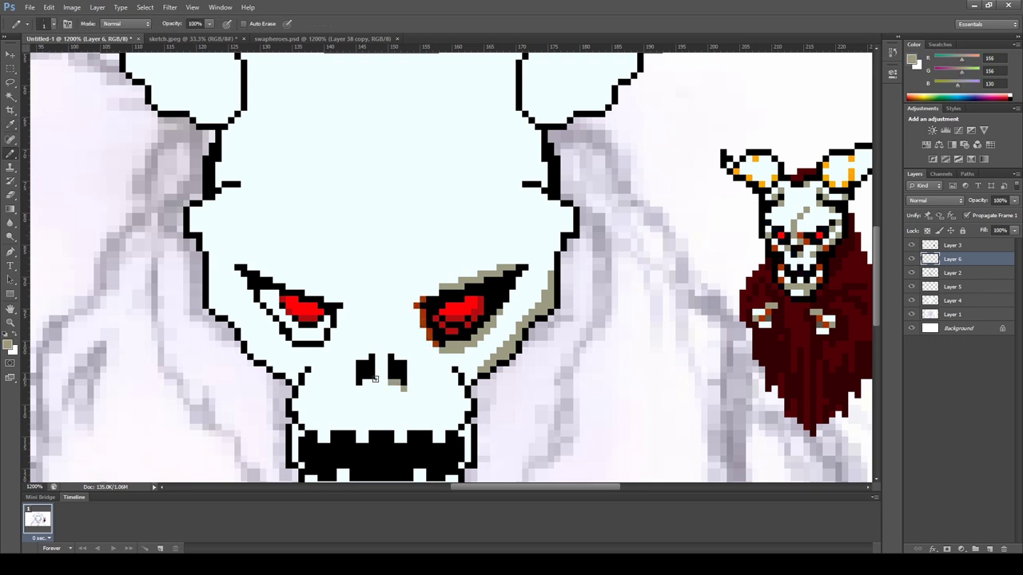
pyautogui.moveTo(429, 386)
pyautogui.mouseDown()
pyautogui.moveTo(427, 303)
pyautogui.moveTo(436, 337)
pyautogui.moveTo(399, 349)
pyautogui.mouseUp()
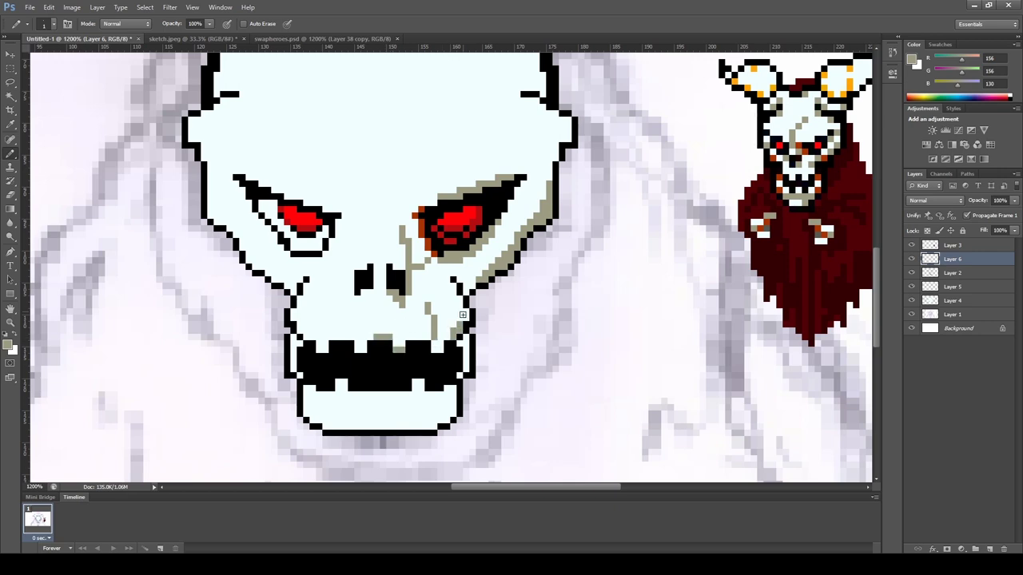
pyautogui.moveTo(395, 412); pyautogui.dragTo(435, 427)
pyautogui.scroll(3, 517, 229)
# - Add short grey crack lines left of the eyebrow and above the right eye
pyautogui.moveTo(498, 234); pyautogui.dragTo(542, 236)
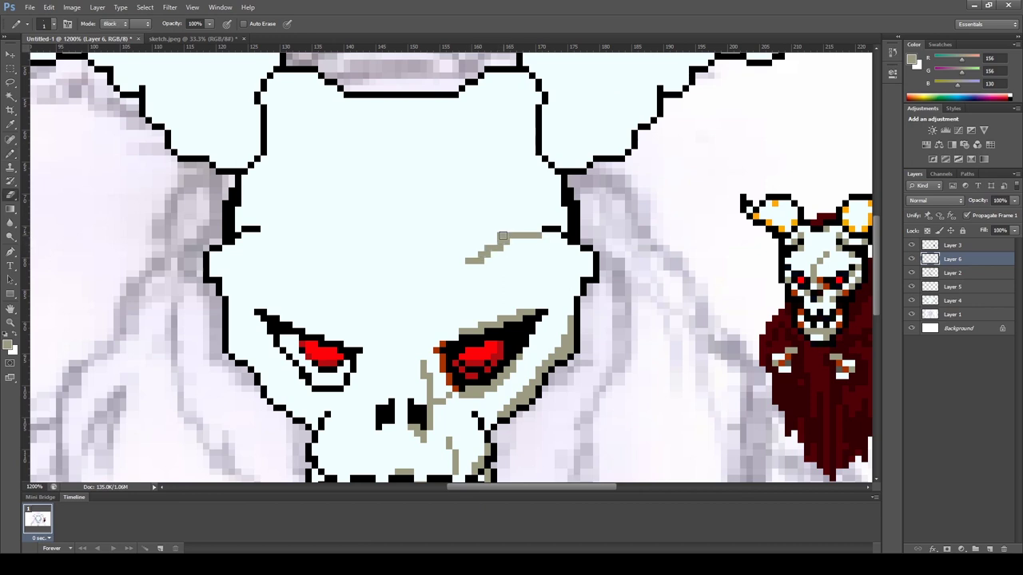
pyautogui.click(554, 265)
pyautogui.scroll(-2, 528, 248)
pyautogui.scroll(2, 511, 240)
pyautogui.moveTo(505, 238); pyautogui.dragTo(495, 238)
pyautogui.scroll(-2, 543, 274)
pyautogui.scroll(2, 408, 116)
pyautogui.scroll(-1, 471, 119)
pyautogui.scroll(-1, 479, 232)
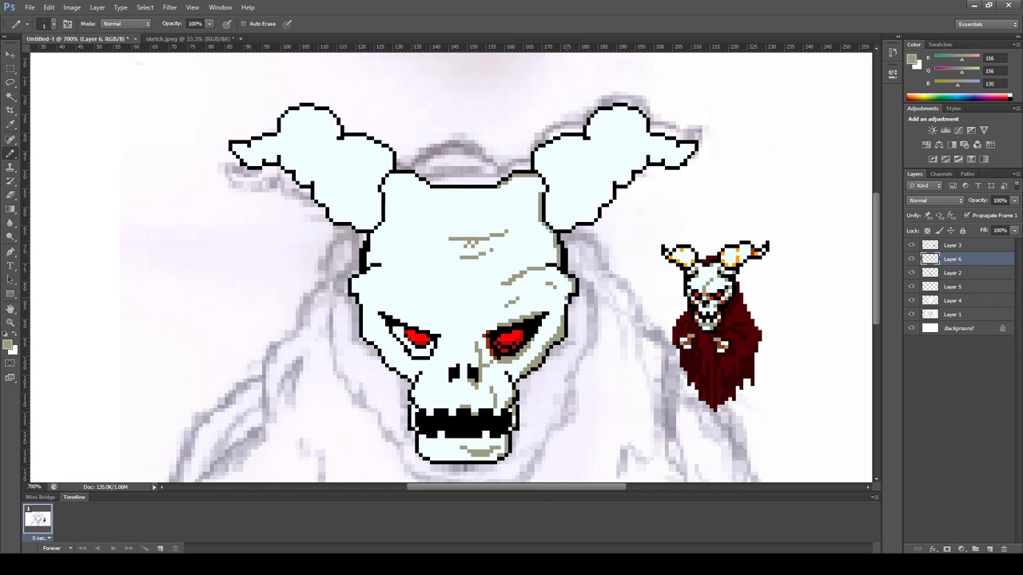
pyautogui.press('e')
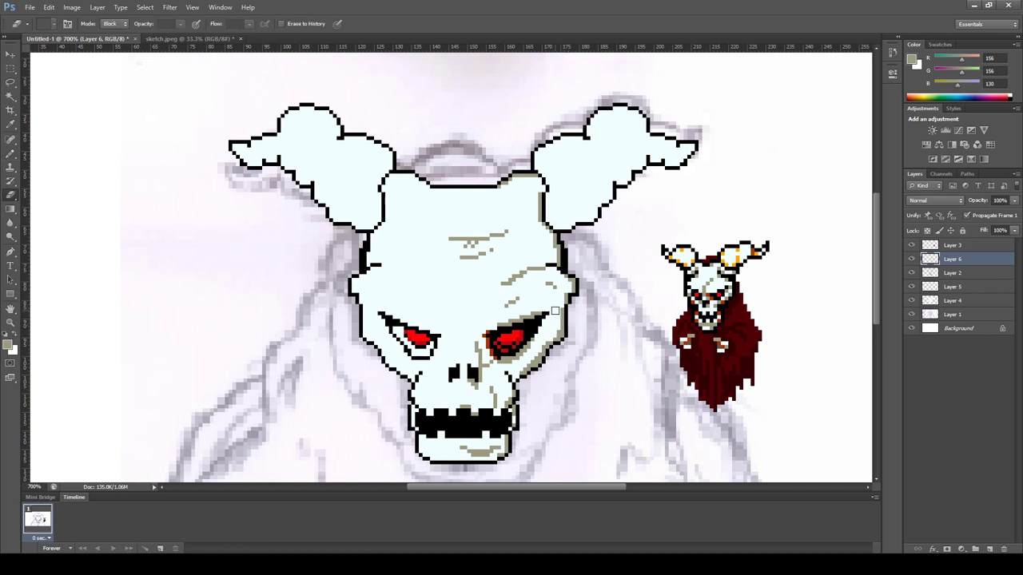
# - Draw orange highlights along the right horn's edge and save the file as bat.psd
pyautogui.press('b')
pyautogui.hotkey('ctrl', '+')
pyautogui.moveTo(532, 172); pyautogui.dragTo(534, 152)
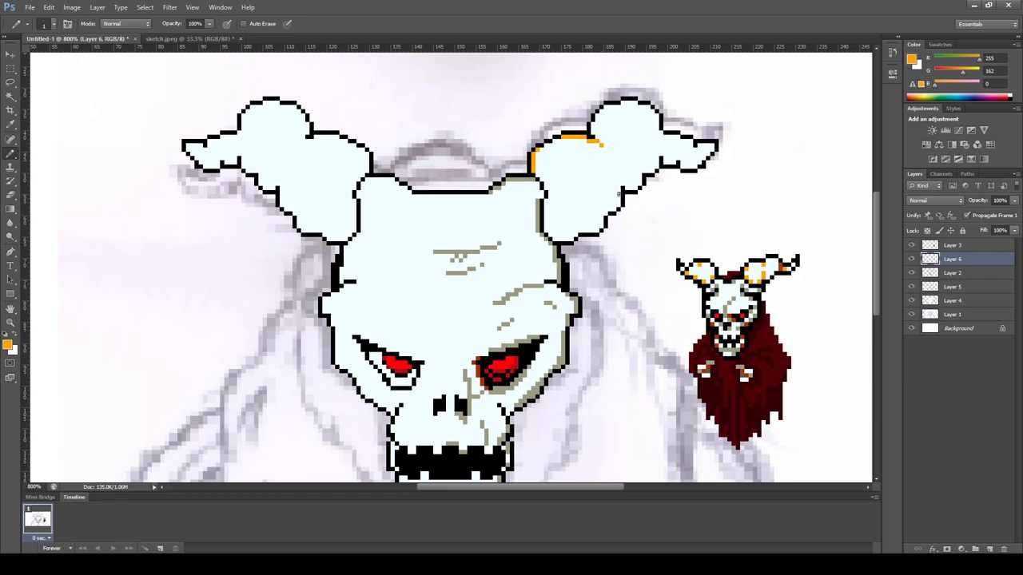
pyautogui.moveTo(618, 179); pyautogui.dragTo(618, 207)
pyautogui.hotkey('ctrl', 's')
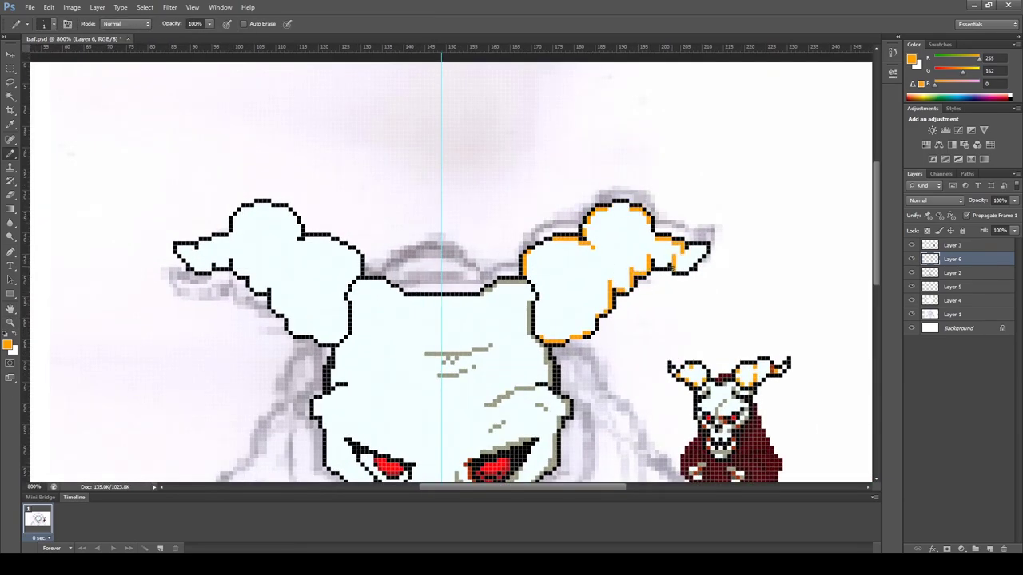
# - Pan over the eyes and teeth and sample the grey-tan crack colour
pyautogui.moveTo(660, 302); pyautogui.dragTo(660, 193)
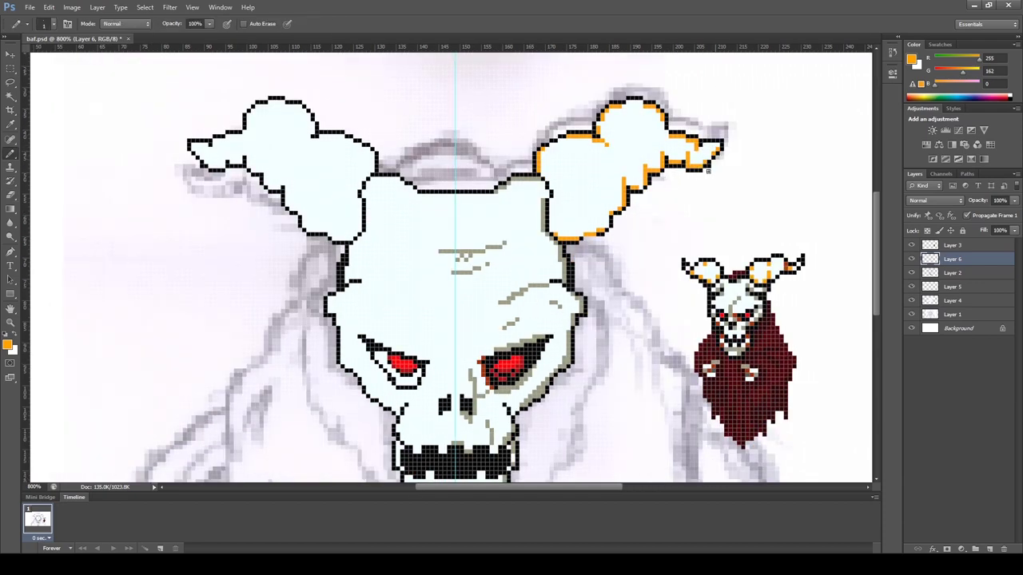
pyautogui.moveTo(584, 182); pyautogui.dragTo(552, 163)
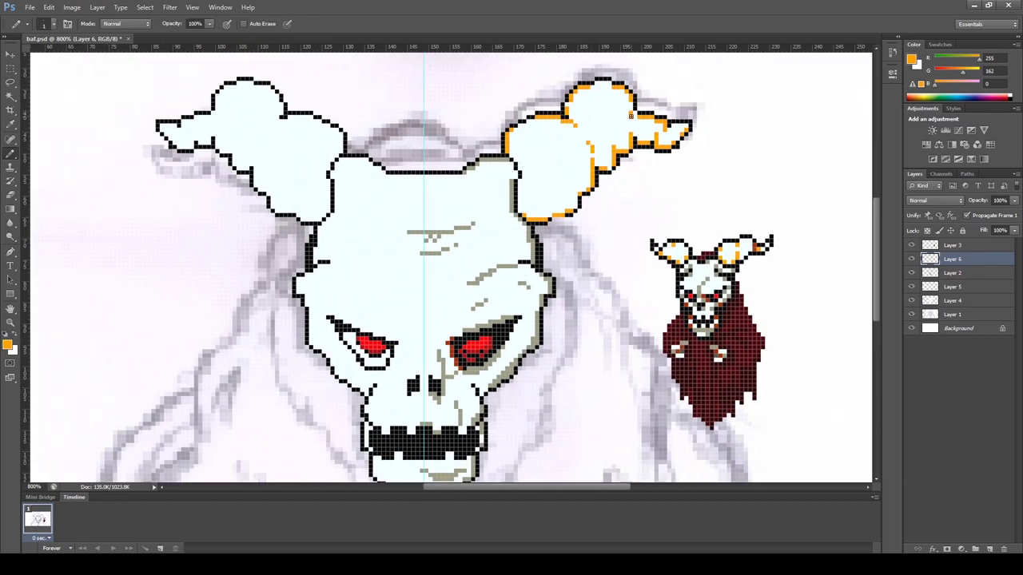
pyautogui.keyDown('alt'); pyautogui.click(578, 132); pyautogui.keyUp('alt')
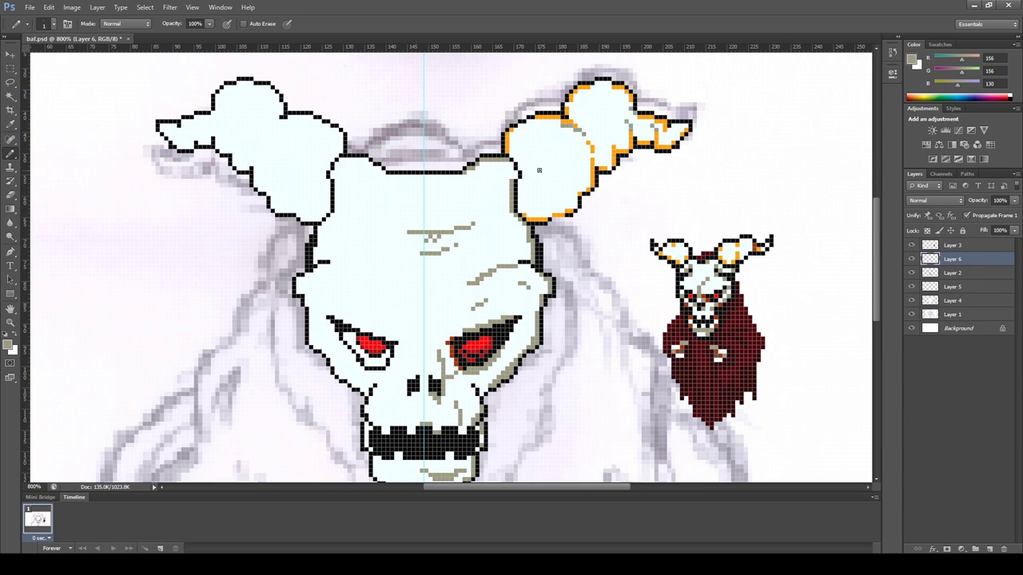
pyautogui.hotkey('ctrl', '-')
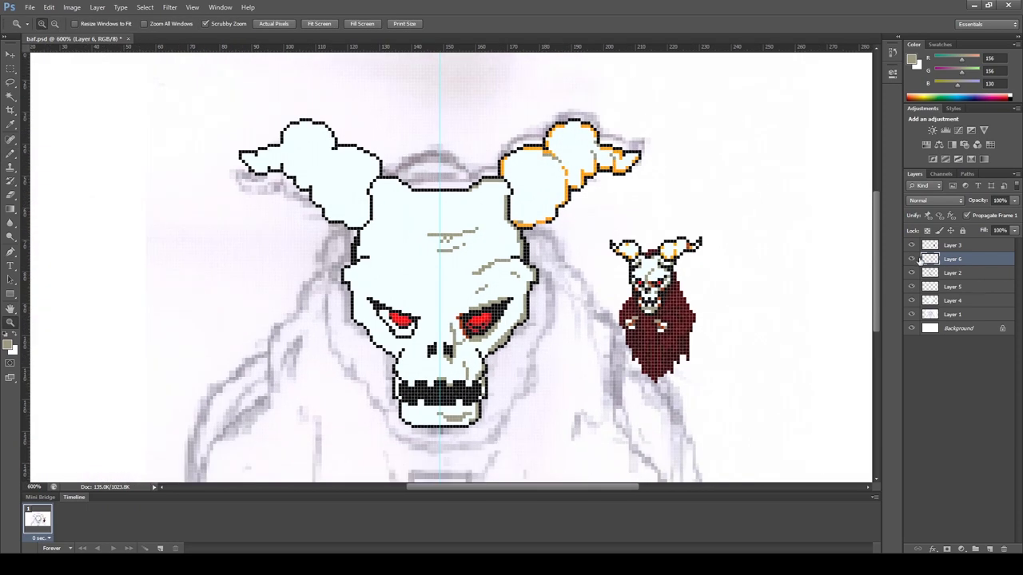
# - Copy the skull's right half to a new layer and flip it horizontally
pyautogui.moveTo(434, 91); pyautogui.dragTo(868, 445)
pyautogui.hotkey('ctrl', 'j')
pyautogui.hotkey('ctrl', 't')
pyautogui.rightClick(208, 278)
pyautogui.click(272, 438)
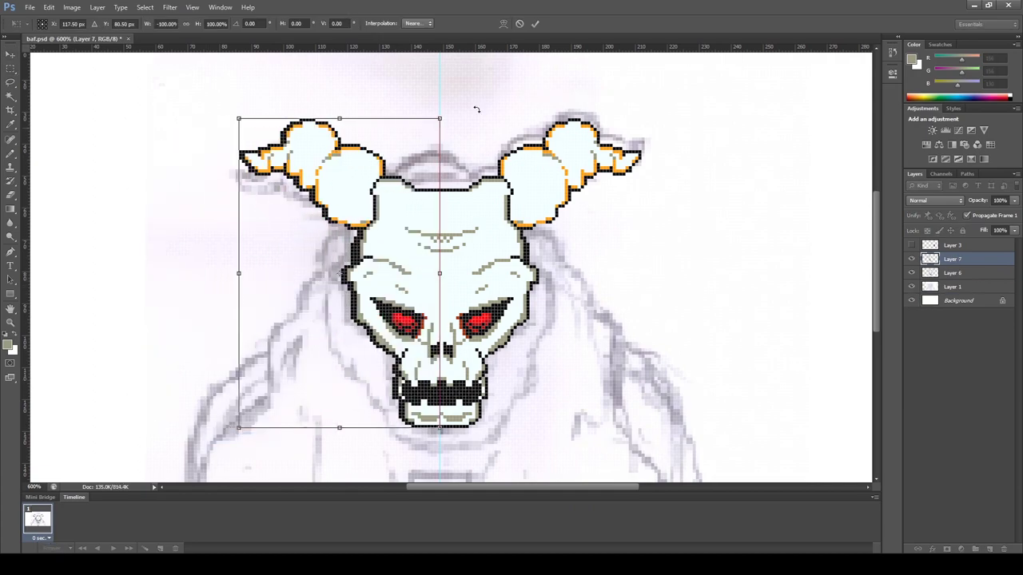
# - Apply the flip, undo a premature merge via History, and merge the mirrored half into Layer 7
pyautogui.press('Return')
pyautogui.hotkey('ctrl', '-')
pyautogui.hotkey('ctrl', '+')
pyautogui.click(892, 56)
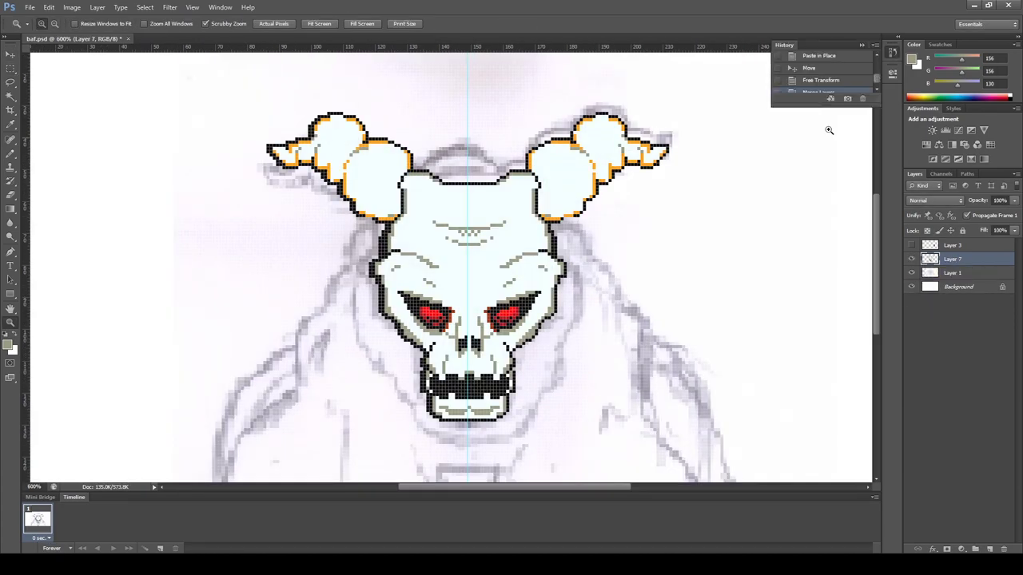
pyautogui.click(823, 94)
pyautogui.press('Return')
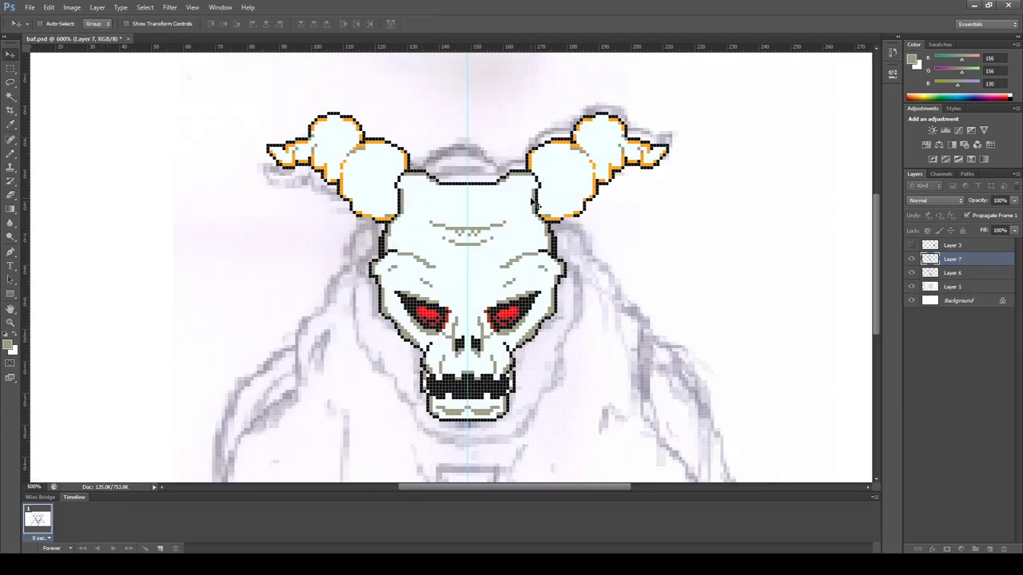
pyautogui.hotkey('ctrl', '+')
pyautogui.press('i')
pyautogui.press('b')
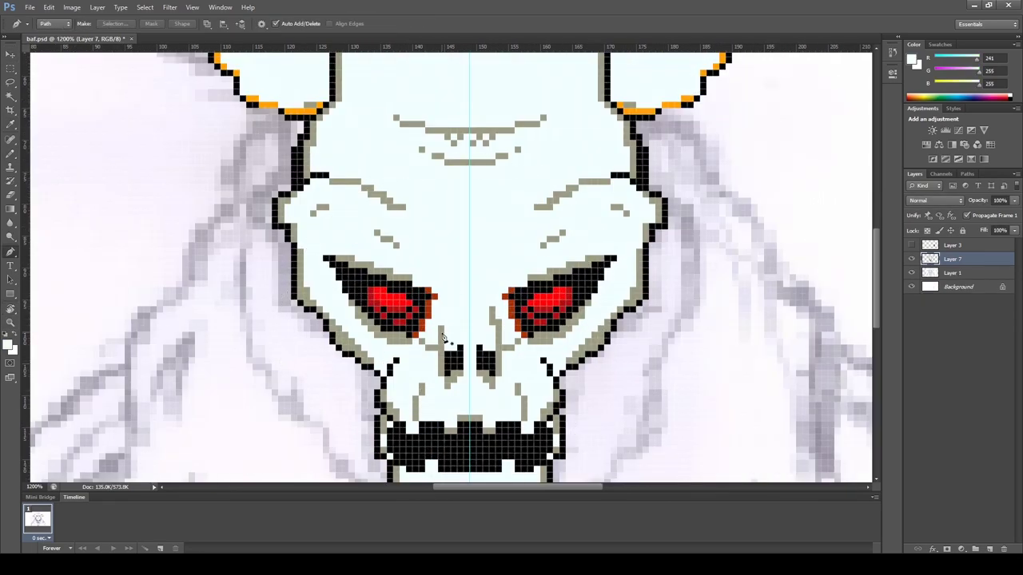
pyautogui.scroll(-2, 462, 285)
pyautogui.scroll(2, 396, 190)
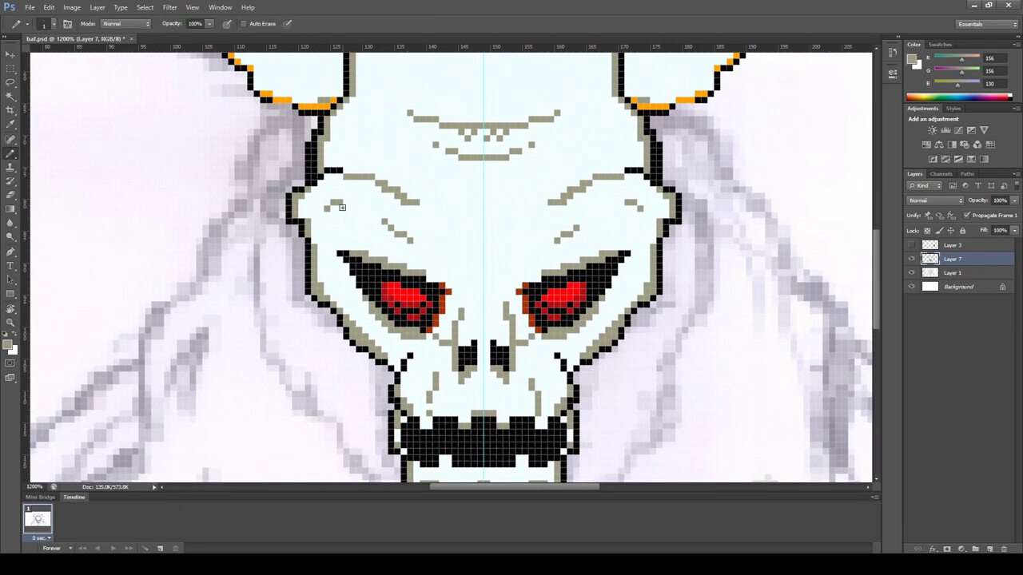
pyautogui.scroll(2, 396, 190)
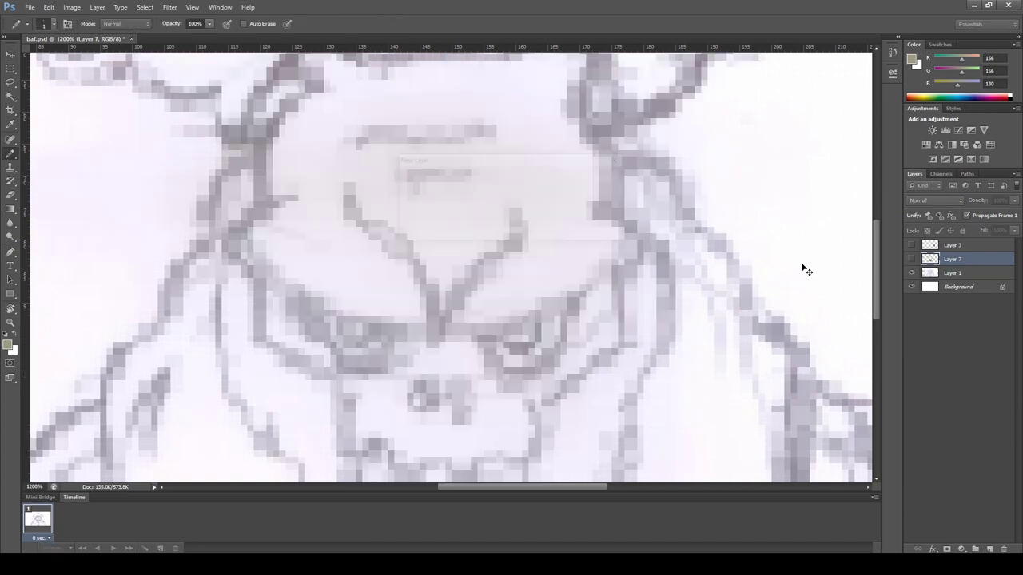
# - Draw a branching olive crack rising from the nose area between the eyes
pyautogui.moveTo(407, 331)
pyautogui.mouseDown()
pyautogui.moveTo(477, 332)
pyautogui.moveTo(345, 186)
pyautogui.mouseUp()
pyautogui.moveTo(512, 211); pyautogui.dragTo(486, 274)
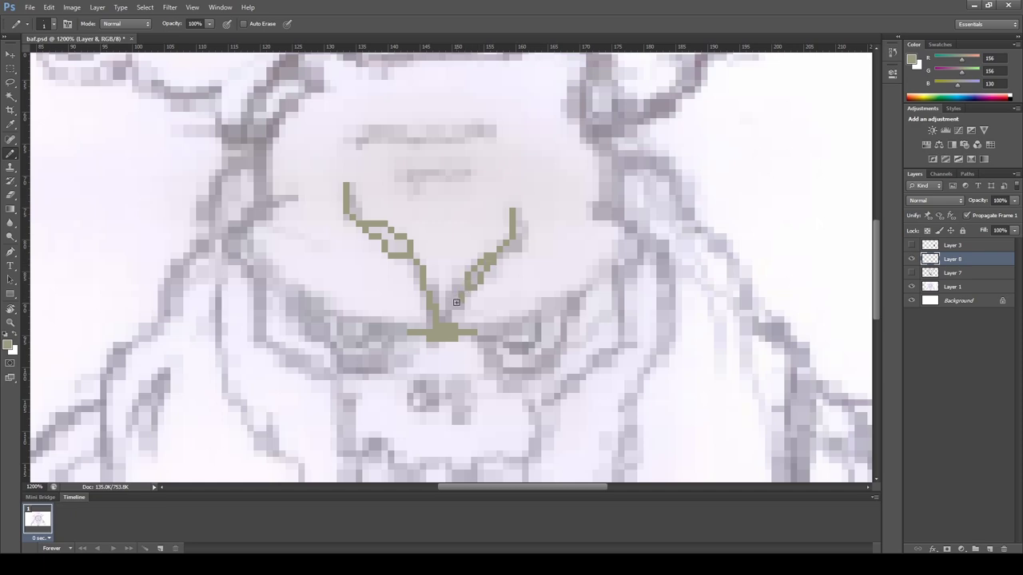
pyautogui.scroll(-2, 479, 240)
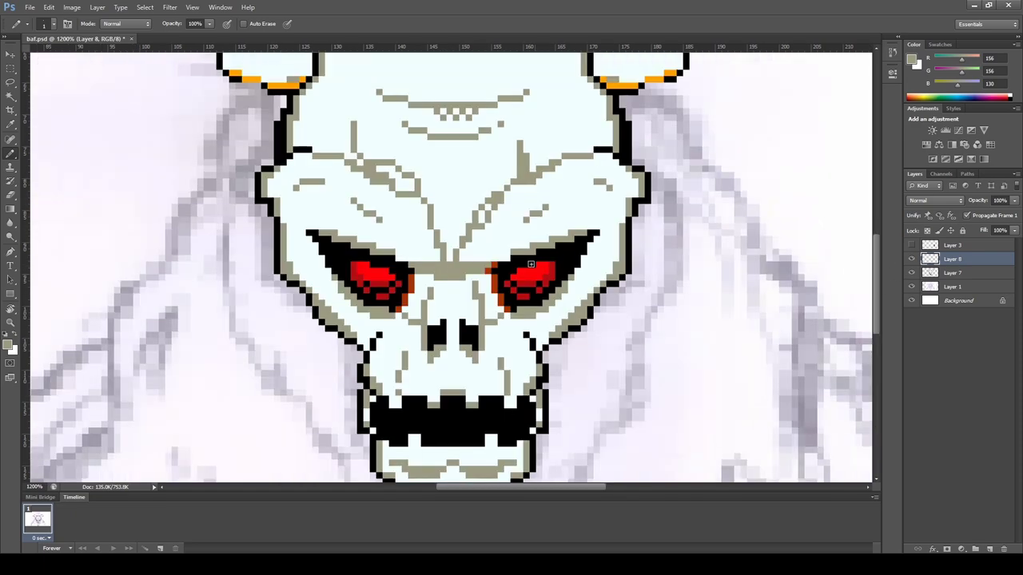
pyautogui.press('e')
pyautogui.press('b')
pyautogui.scroll(-2, 462, 262)
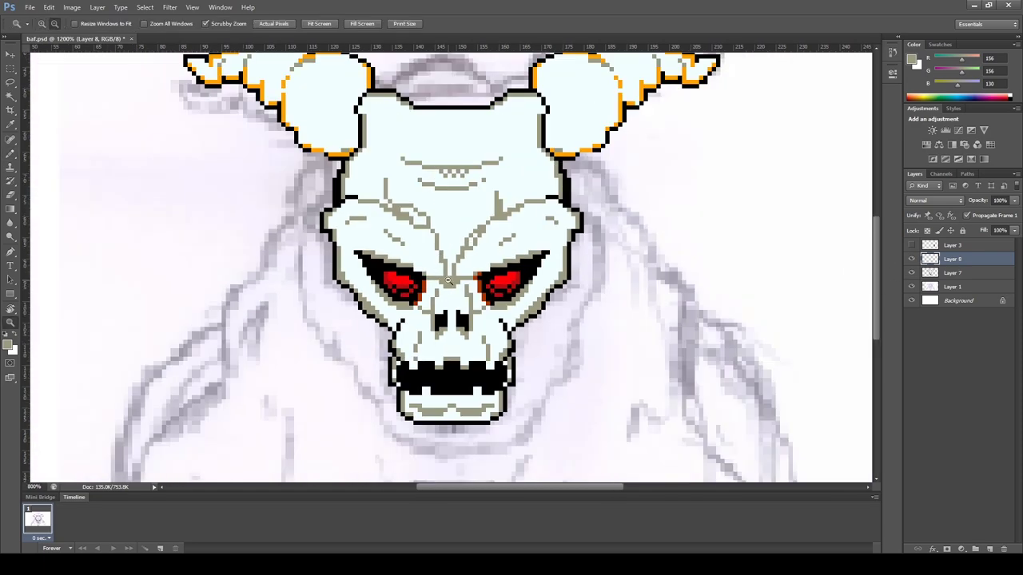
pyautogui.scroll(-4, 462, 262)
pyautogui.scroll(5, 518, 264)
# - Add rust-red accent pixels beside the nose and along the teeth
pyautogui.keyDown('alt'); pyautogui.click(515, 260); pyautogui.keyUp('alt')
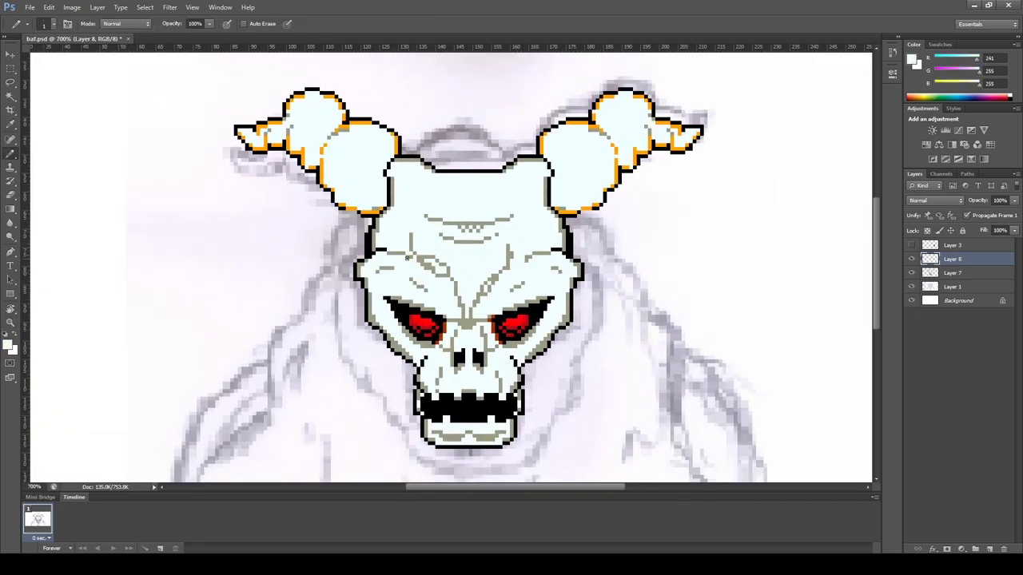
pyautogui.scroll(3, 474, 322)
pyautogui.keyDown('alt'); pyautogui.click(487, 320); pyautogui.keyUp('alt')
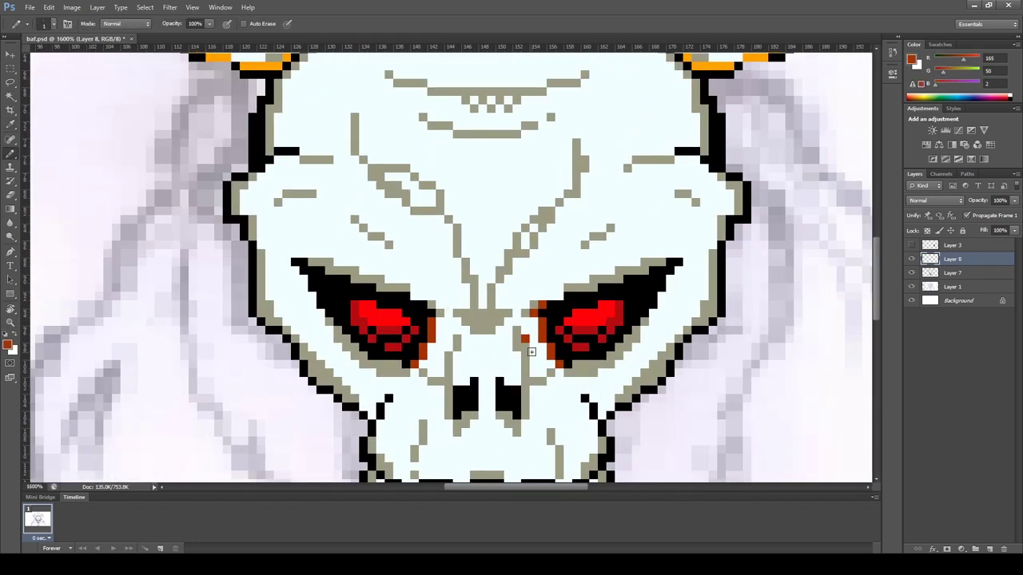
pyautogui.click(529, 356)
pyautogui.scroll(-2, 479, 320)
pyautogui.click(489, 373)
pyautogui.press('z')
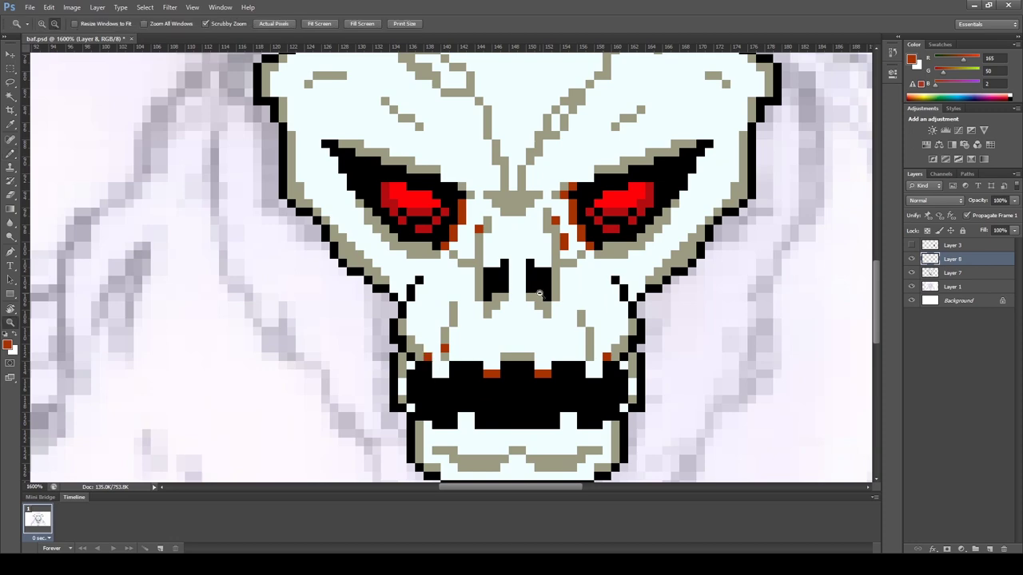
pyautogui.scroll(-6, 443, 212)
pyautogui.scroll(1, 444, 212)
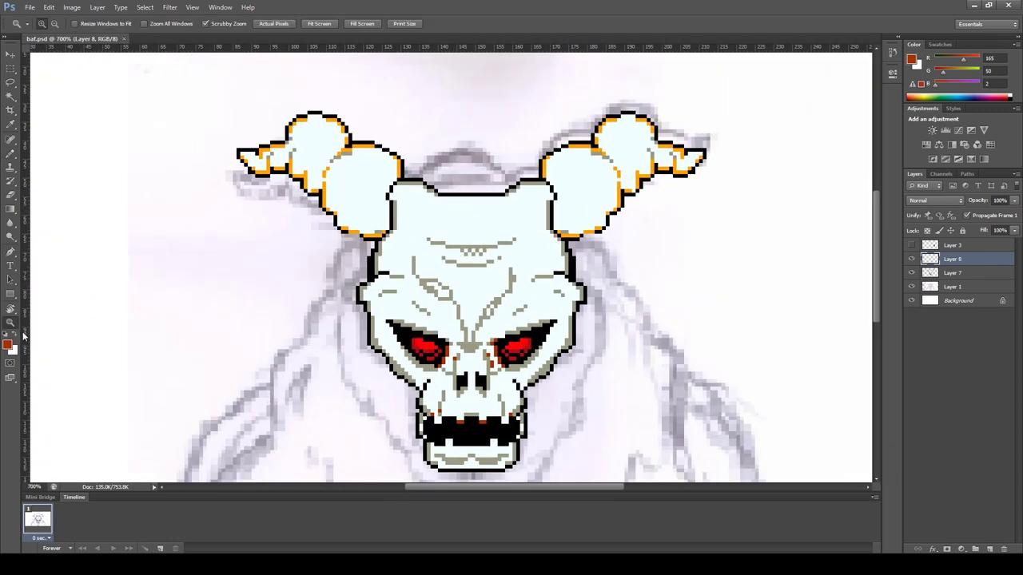
pyautogui.scroll(4, 443, 212)
# - Add a new layer for white highlights on the skull's top and zoom out to the whole canvas
pyautogui.hotkey('ctrl', 'shift', 'alt', 'n')
pyautogui.press('b')
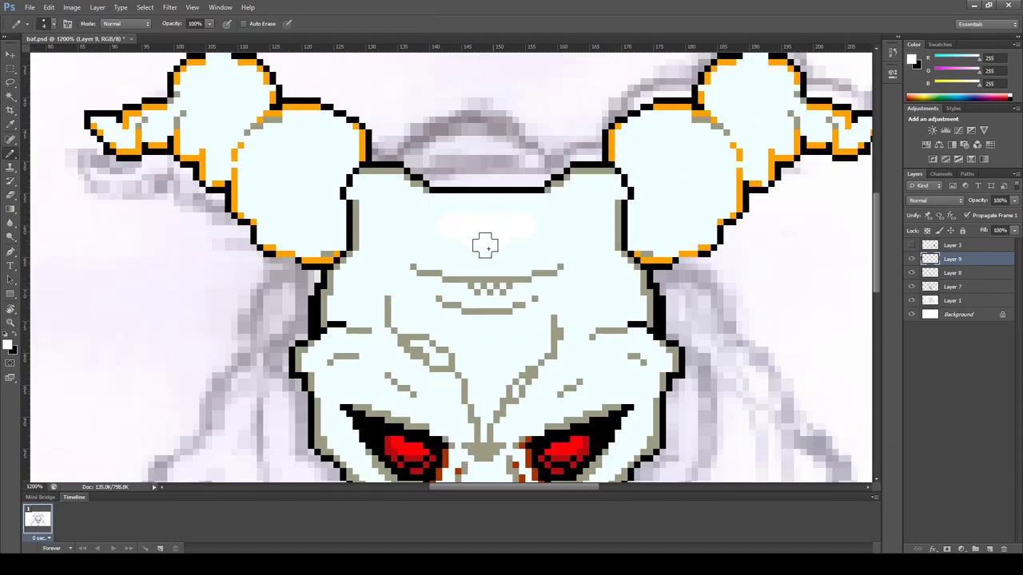
pyautogui.scroll(-2, 354, 229)
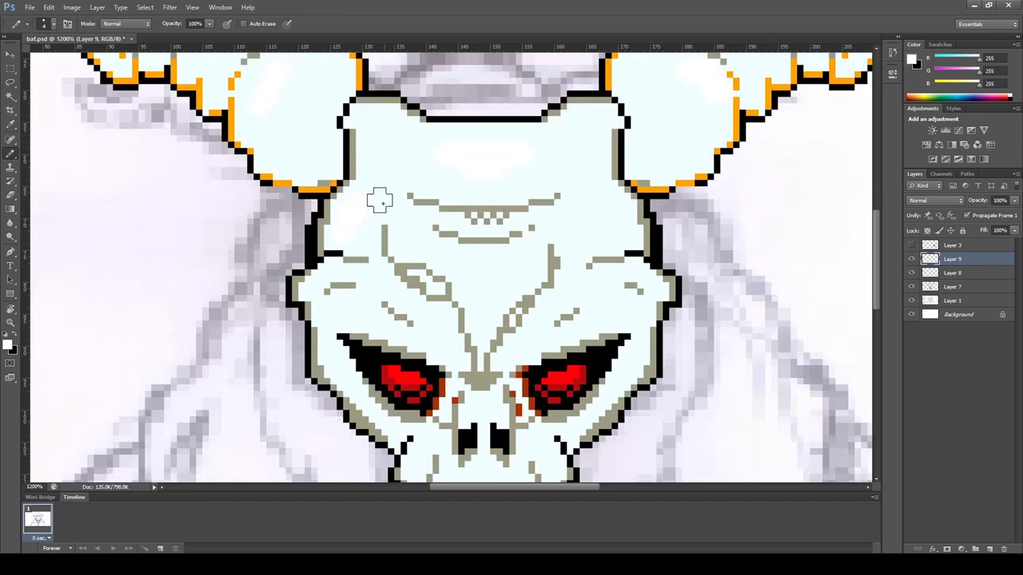
pyautogui.moveTo(572, 279); pyautogui.dragTo(581, 214)
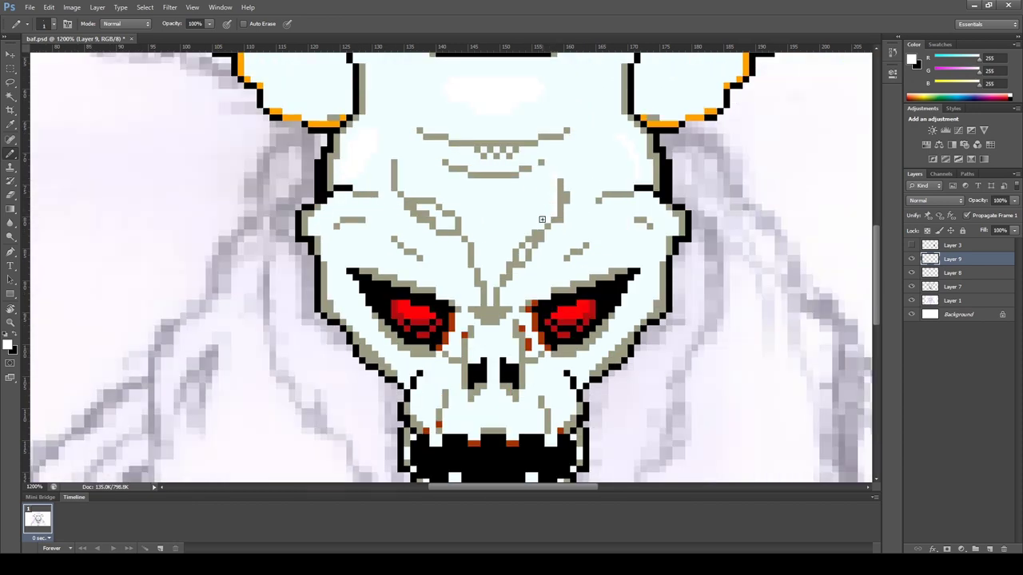
pyautogui.press('z')
pyautogui.moveTo(423, 208); pyautogui.dragTo(666, 314)
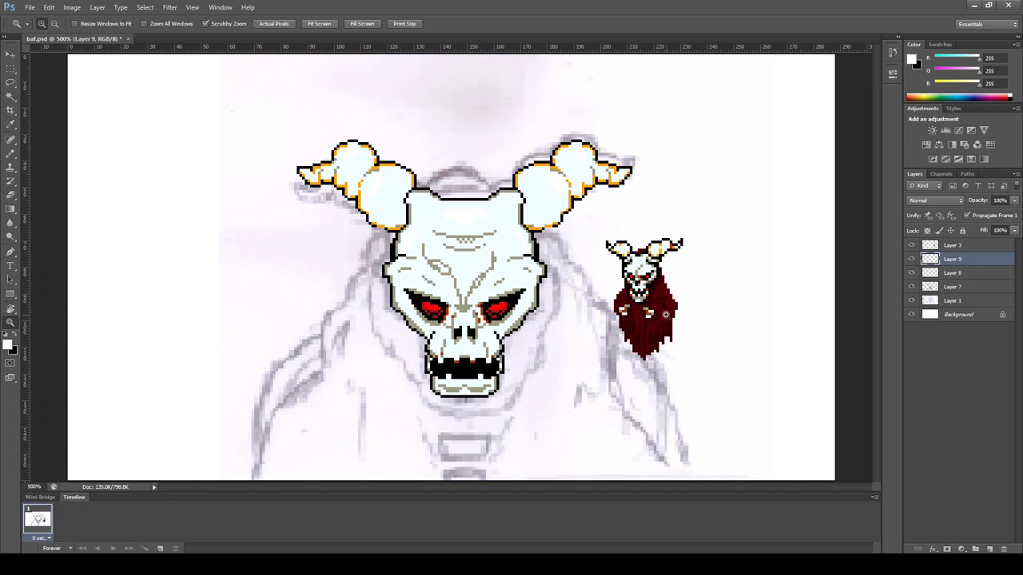
# - Hide the reference figure and paint a dark red hooded cloak around the skull on a new layer
pyautogui.press('b')
pyautogui.click(911, 245)
pyautogui.click(952, 300)
pyautogui.click(989, 549)
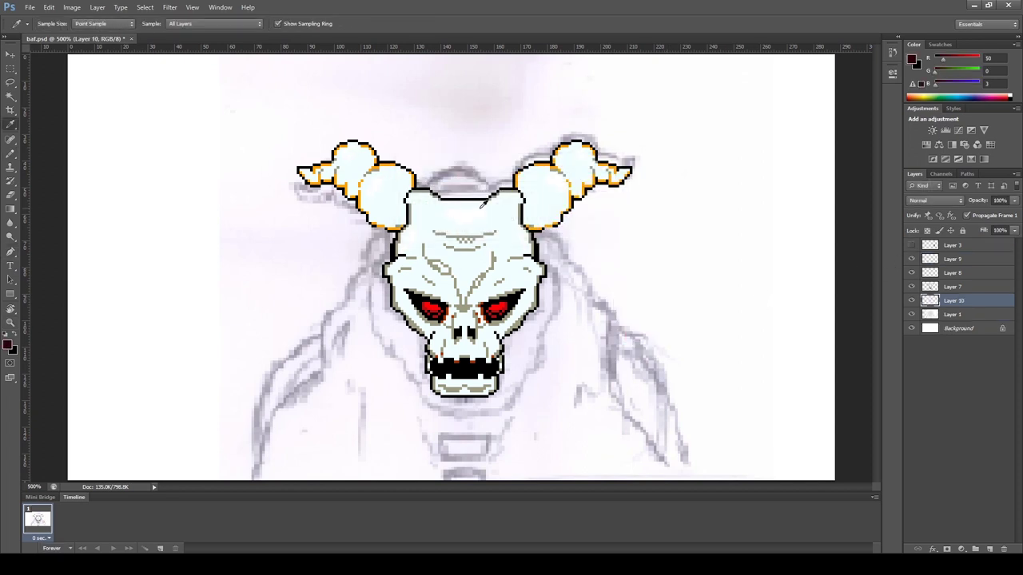
pyautogui.moveTo(456, 185); pyautogui.dragTo(479, 172)
pyautogui.moveTo(391, 233)
pyautogui.mouseDown()
pyautogui.moveTo(309, 389)
pyautogui.moveTo(275, 479)
pyautogui.mouseUp()
pyautogui.moveTo(531, 233)
pyautogui.mouseDown()
pyautogui.moveTo(592, 316)
pyautogui.moveTo(667, 479)
pyautogui.mouseUp()
pyautogui.moveTo(393, 304); pyautogui.dragTo(360, 356)
pyautogui.moveTo(559, 296); pyautogui.dragTo(551, 364)
pyautogui.moveTo(360, 391)
pyautogui.mouseDown()
pyautogui.moveTo(591, 378)
pyautogui.moveTo(354, 392)
pyautogui.moveTo(400, 424)
pyautogui.moveTo(493, 415)
pyautogui.moveTo(568, 457)
pyautogui.mouseUp()
# - Paint the hood's top edge above the skull in black and darken the cloak's edge pixels
pyautogui.click(432, 172)
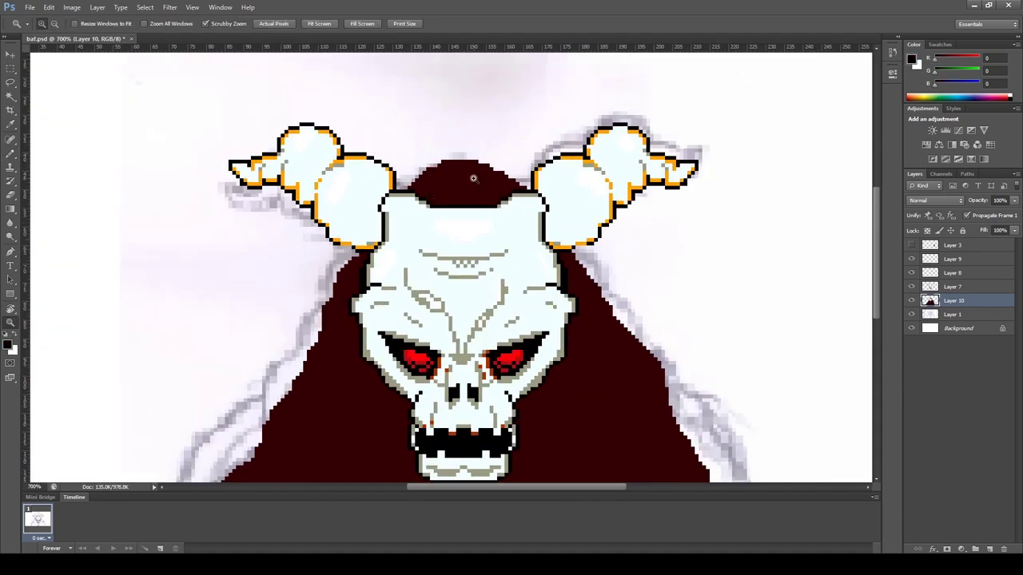
pyautogui.click(448, 171)
pyautogui.moveTo(377, 180); pyautogui.dragTo(465, 149)
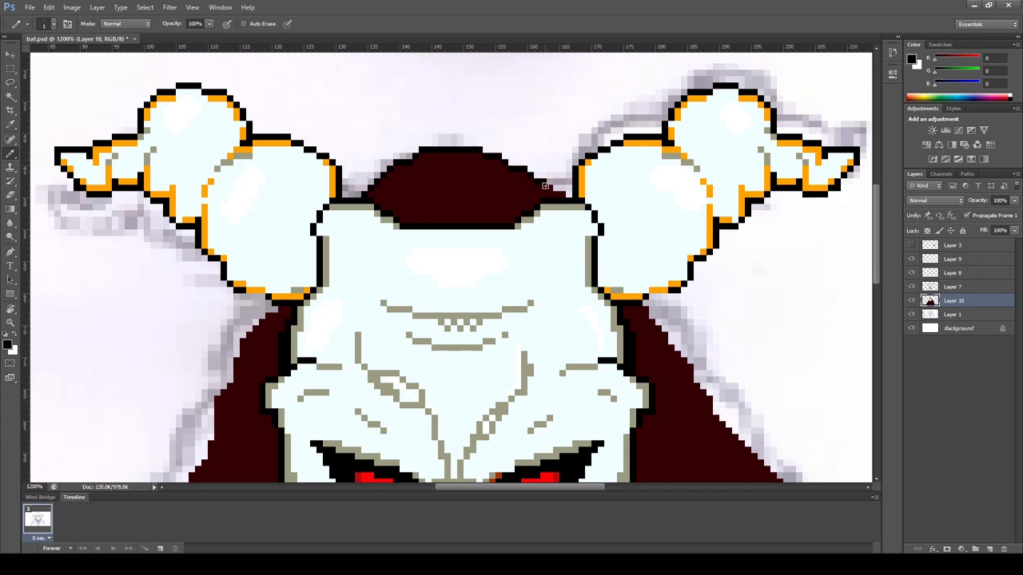
pyautogui.moveTo(545, 185); pyautogui.dragTo(522, 206)
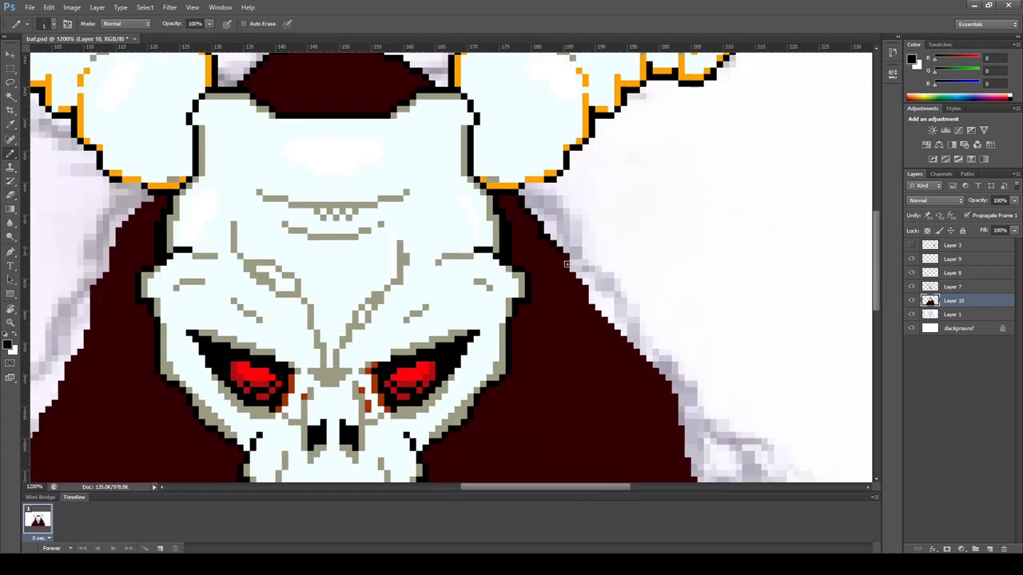
pyautogui.moveTo(588, 306); pyautogui.dragTo(534, 221)
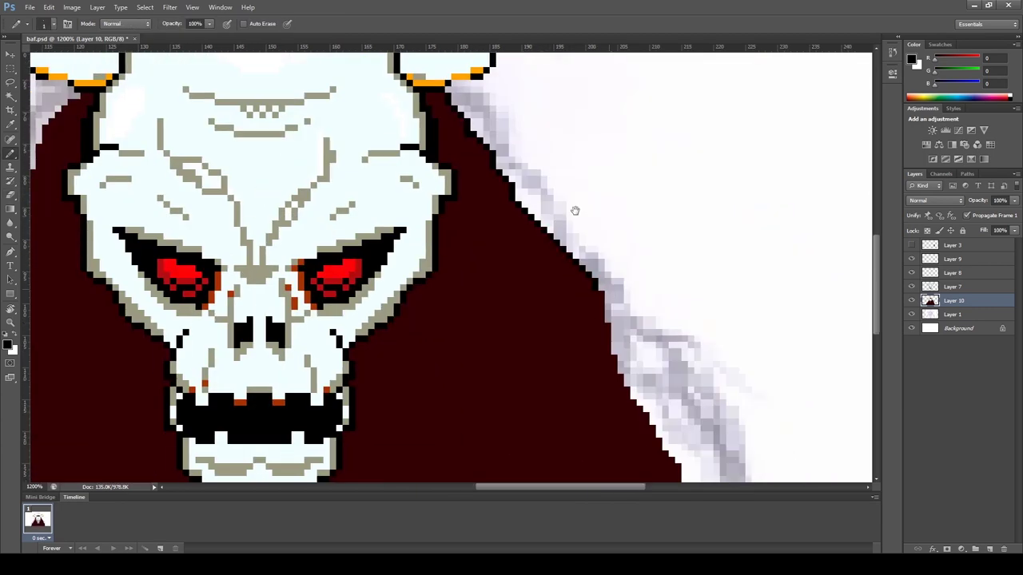
pyautogui.moveTo(588, 248); pyautogui.dragTo(548, 149)
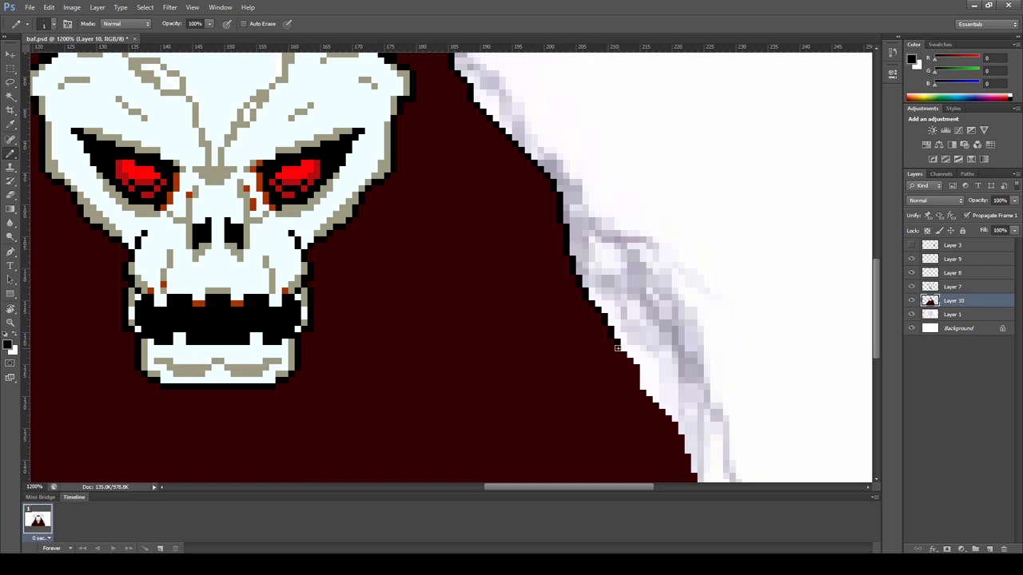
pyautogui.moveTo(674, 433); pyautogui.dragTo(688, 462)
# - Touch up with the eraser, then draw a black outline down the cloak's left edge
pyautogui.press('e')
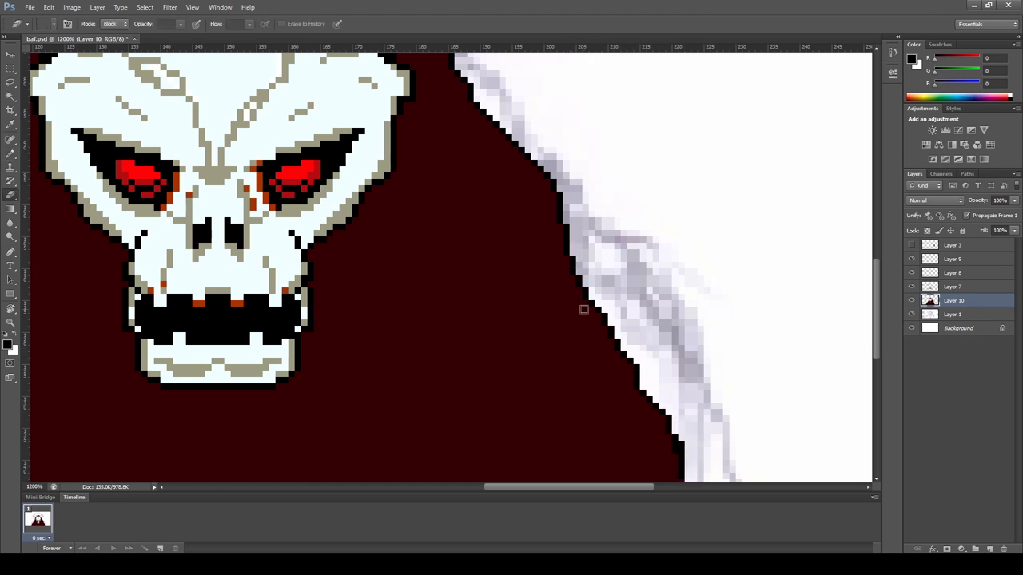
pyautogui.press('b')
pyautogui.moveTo(493, 226); pyautogui.dragTo(642, 276)
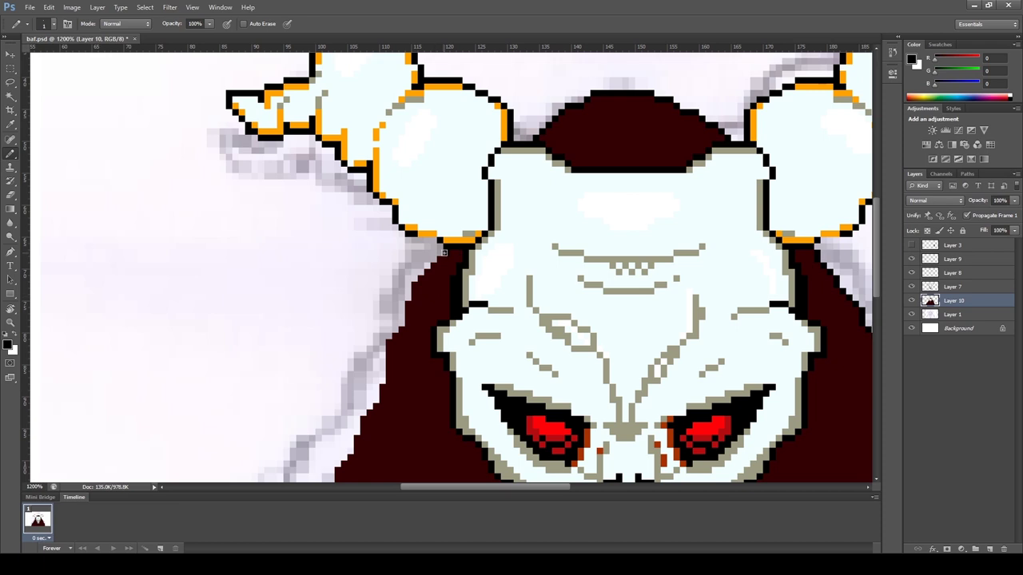
pyautogui.moveTo(396, 334); pyautogui.dragTo(457, 182)
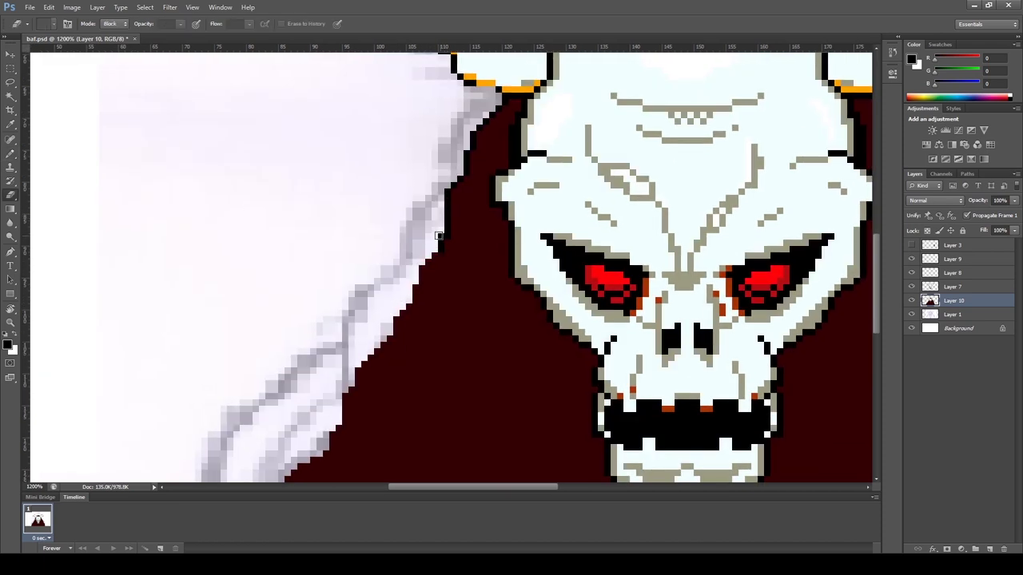
pyautogui.keyDown('alt'); pyautogui.click(426, 269); pyautogui.keyUp('alt')
pyautogui.moveTo(426, 269); pyautogui.dragTo(413, 299)
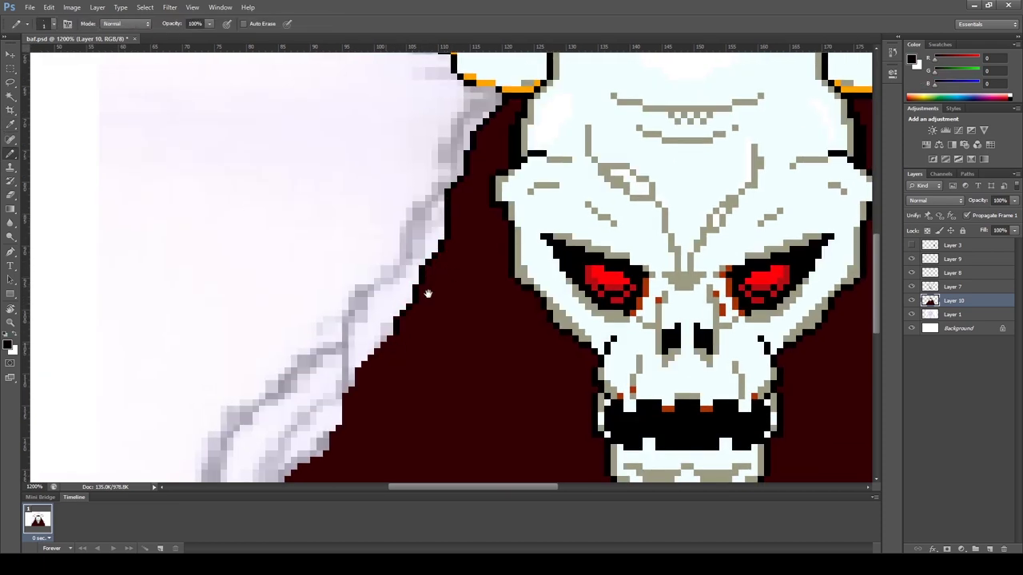
pyautogui.moveTo(383, 342); pyautogui.dragTo(432, 276)
# - Sample cloak and outline colours, retry the black cloak-edge outline, and view the whole image
pyautogui.keyDown('alt'); pyautogui.click(427, 304); pyautogui.keyUp('alt')
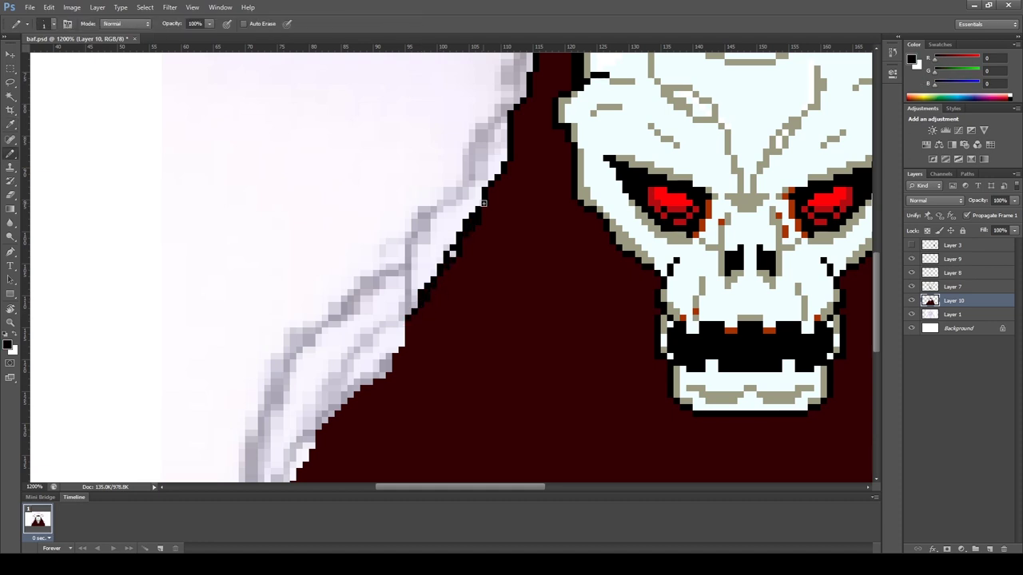
pyautogui.keyDown('alt'); pyautogui.click(455, 249); pyautogui.keyUp('alt')
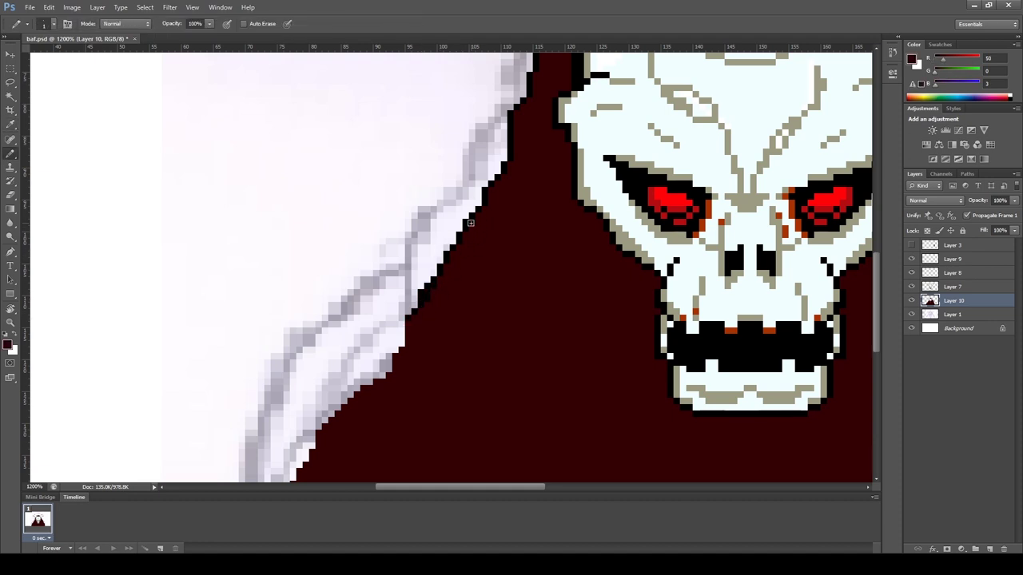
pyautogui.keyDown('alt'); pyautogui.click(408, 332); pyautogui.keyUp('alt')
pyautogui.moveTo(334, 415); pyautogui.dragTo(377, 333)
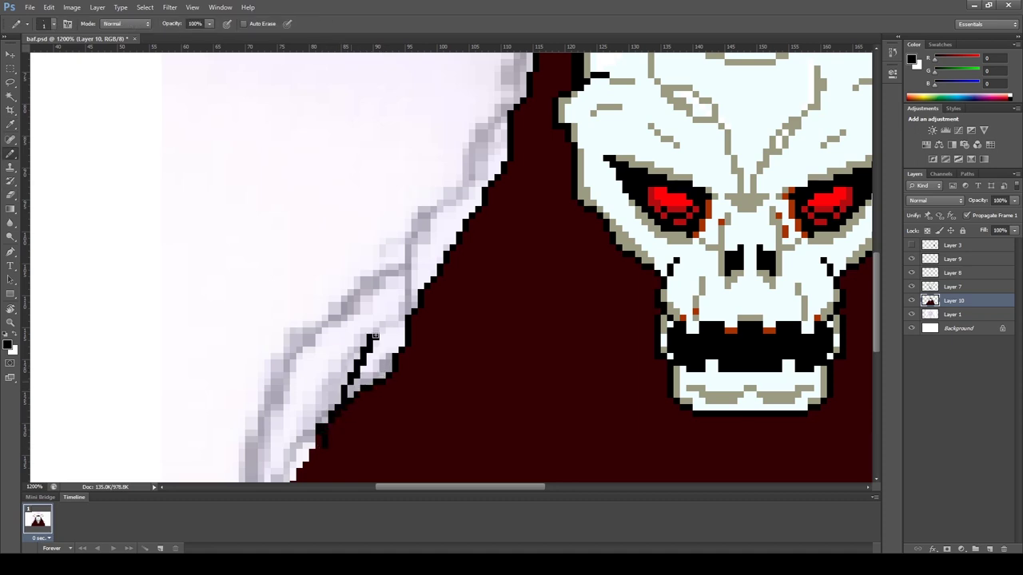
pyautogui.hotkey('ctrl', 'z')
pyautogui.hscroll(-3, 374, 474)
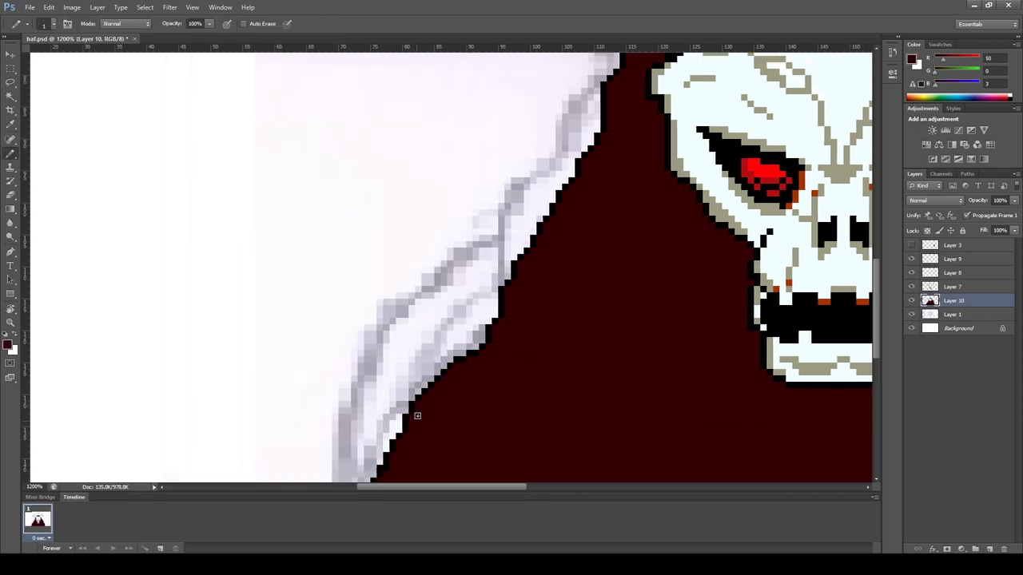
pyautogui.moveTo(417, 415); pyautogui.dragTo(456, 344)
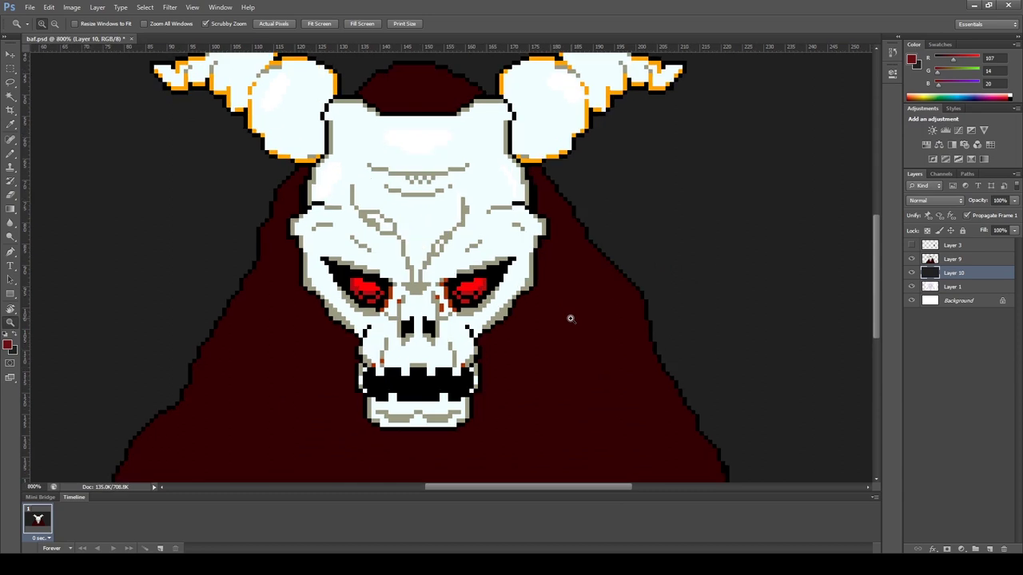
# - On Layer 9, sample the cloak's outline colour and draw a crack line up the cloak
pyautogui.click(981, 258)
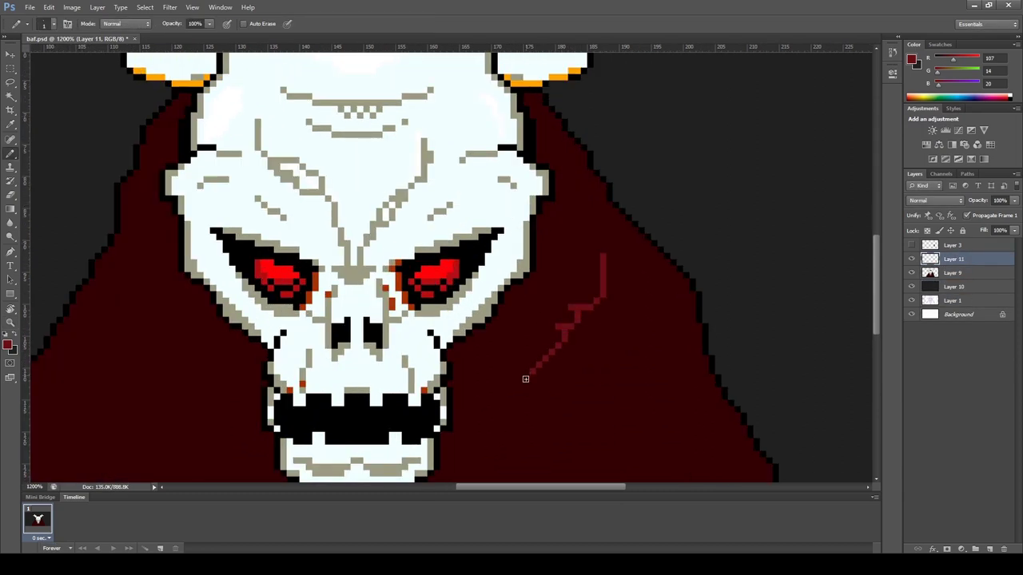
pyautogui.moveTo(565, 323); pyautogui.dragTo(603, 248)
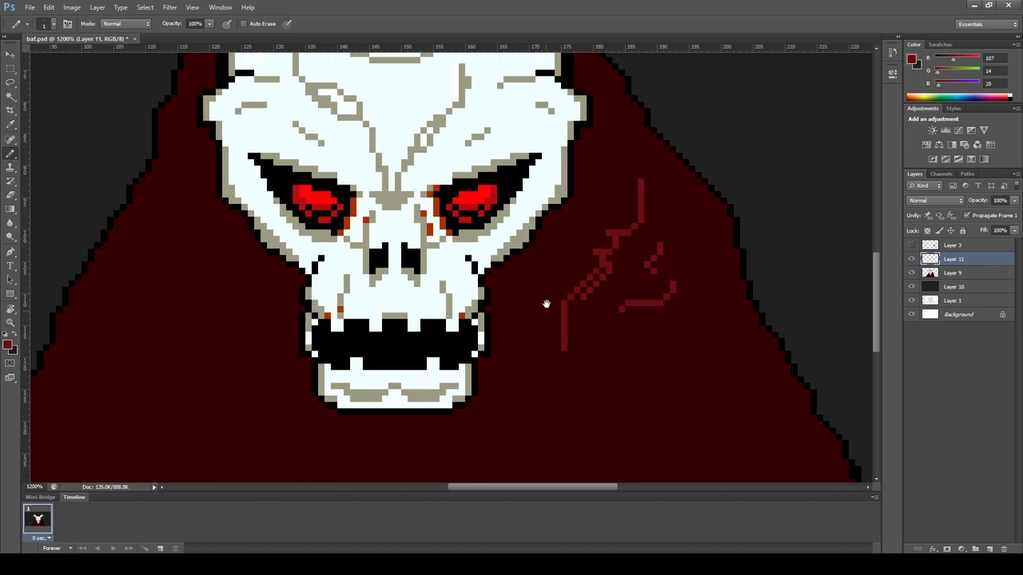
pyautogui.moveTo(562, 309); pyautogui.dragTo(508, 165)
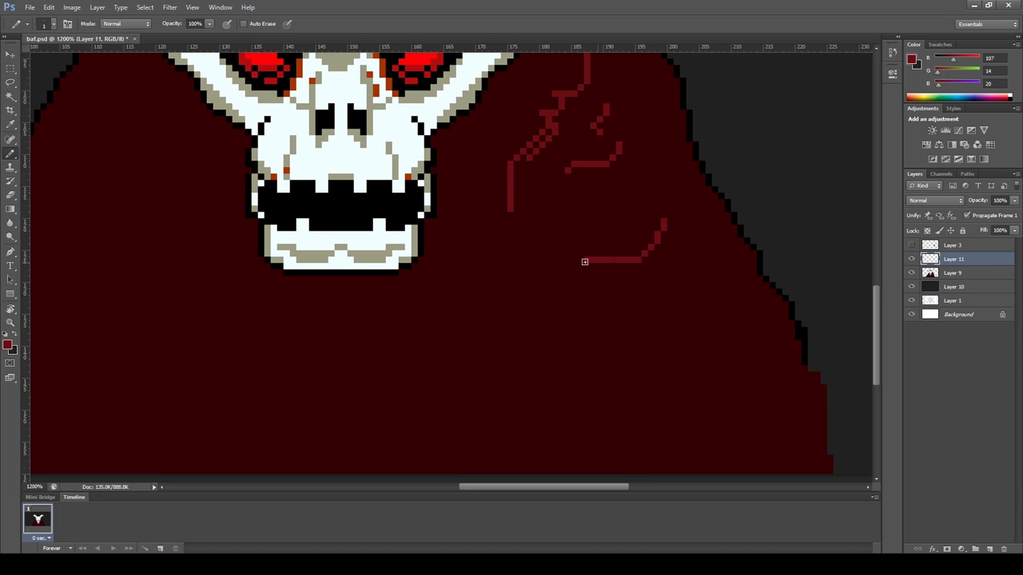
pyautogui.keyDown('alt'); pyautogui.click(807, 335); pyautogui.keyUp('alt')
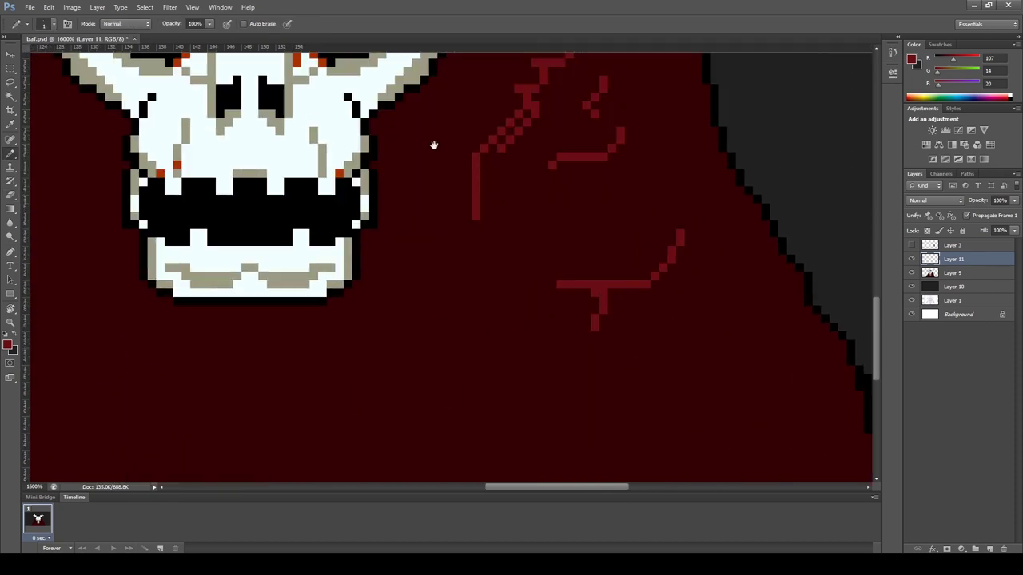
pyautogui.moveTo(456, 418)
pyautogui.mouseDown()
pyautogui.moveTo(466, 306)
pyautogui.moveTo(514, 225)
pyautogui.mouseUp()
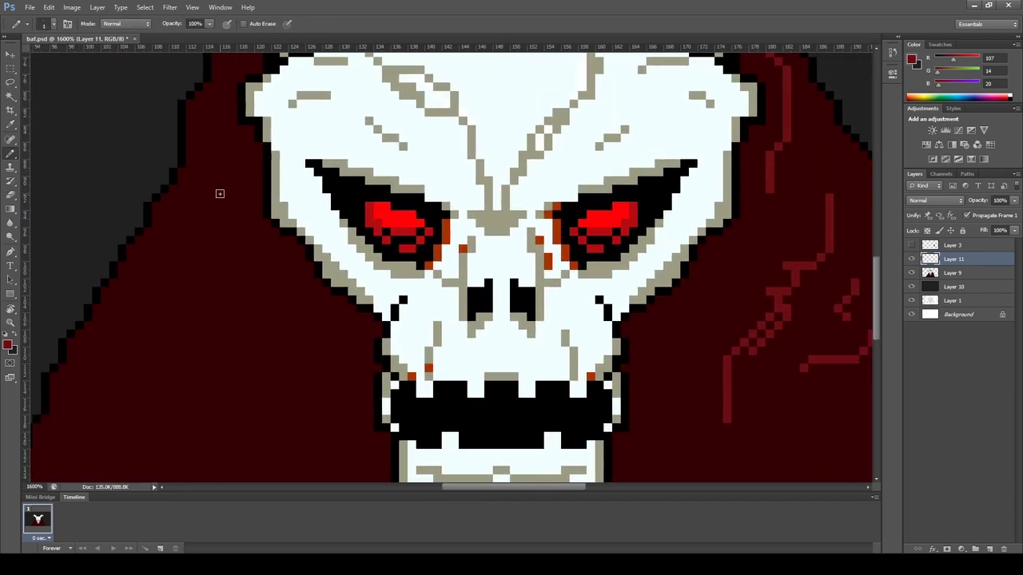
# - Draw a crack across the cloak's left side with branches running downward
pyautogui.moveTo(223, 188); pyautogui.dragTo(253, 264)
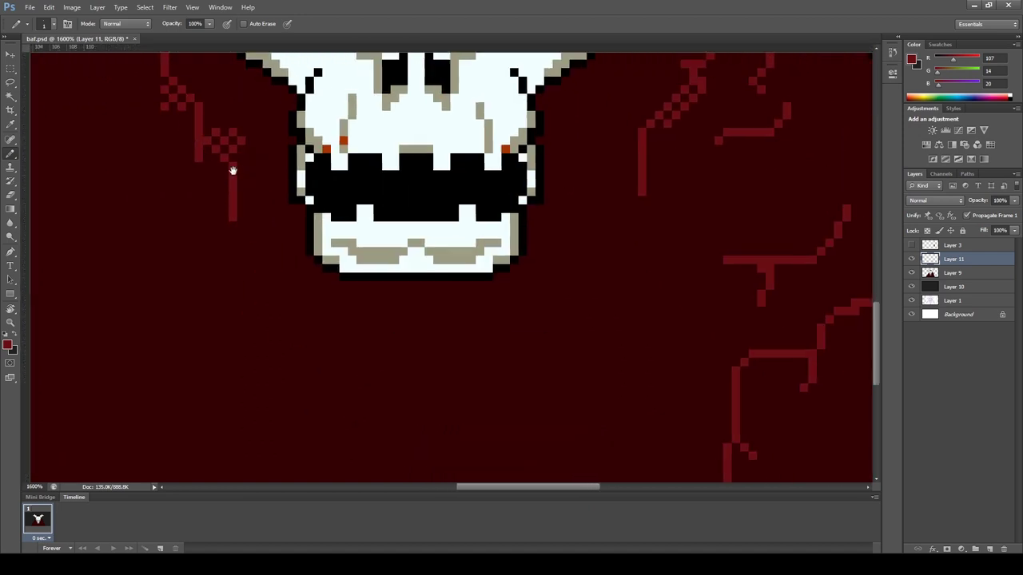
pyautogui.scroll(-2, 232, 170)
pyautogui.moveTo(187, 244); pyautogui.dragTo(196, 278)
pyautogui.moveTo(165, 286); pyautogui.dragTo(234, 334)
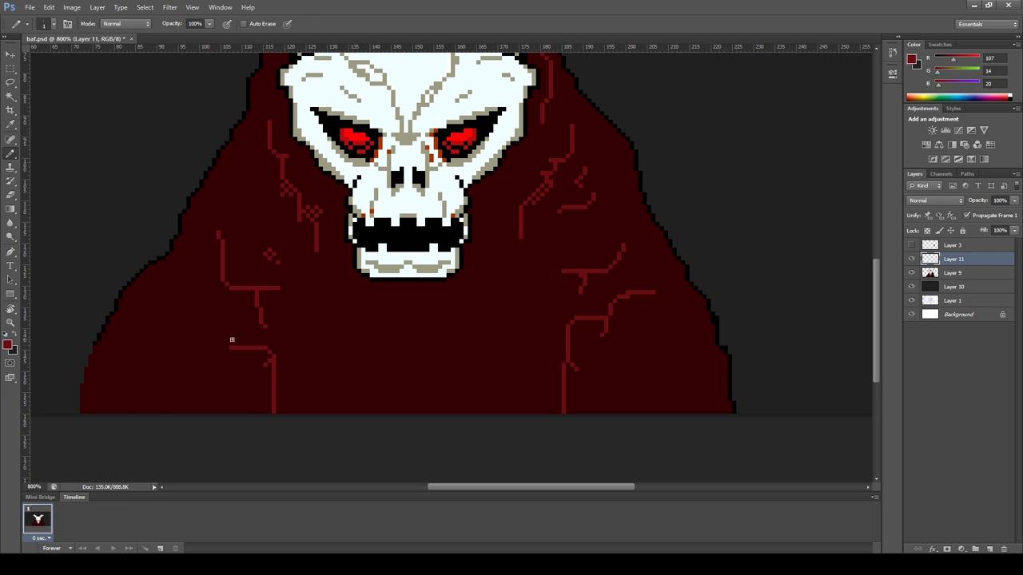
# - Reset colours to black, add a new layer, and draw black pixels beside the skull
pyautogui.moveTo(582, 291); pyautogui.dragTo(572, 448)
pyautogui.scroll(2, 400, 80)
pyautogui.press('d')
pyautogui.hotkey('ctrl', 'shift', 'alt', 'n')
pyautogui.moveTo(391, 167)
pyautogui.mouseDown()
pyautogui.moveTo(452, 170)
pyautogui.moveTo(352, 174)
pyautogui.moveTo(441, 147)
pyautogui.mouseUp()
# - Add black shadow pixels around the skull's cheeks and along its right jaw
pyautogui.scroll(-5, 320, 184)
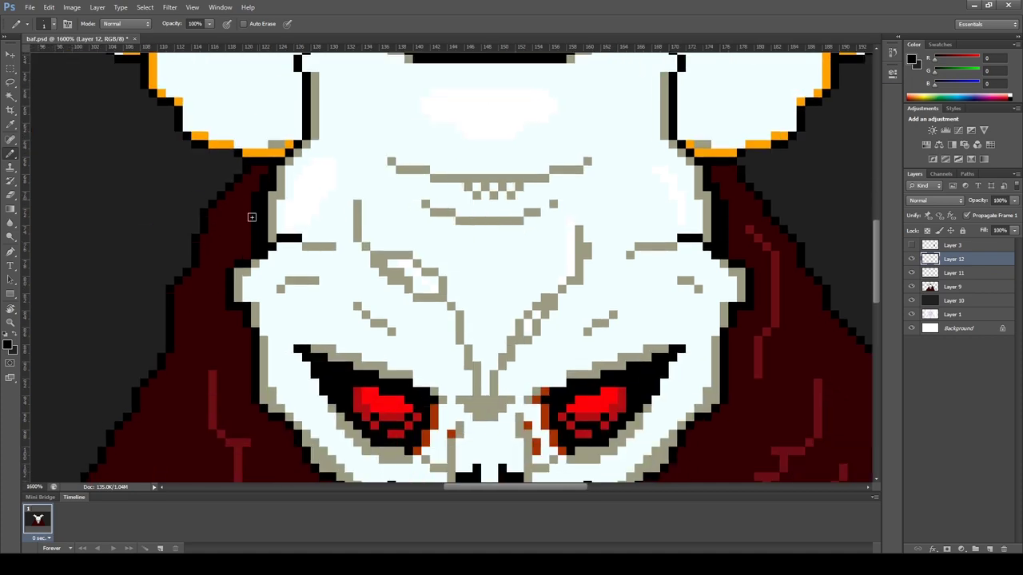
pyautogui.scroll(-5, 251, 216)
pyautogui.moveTo(330, 332); pyautogui.dragTo(360, 364)
pyautogui.scroll(-3, 344, 319)
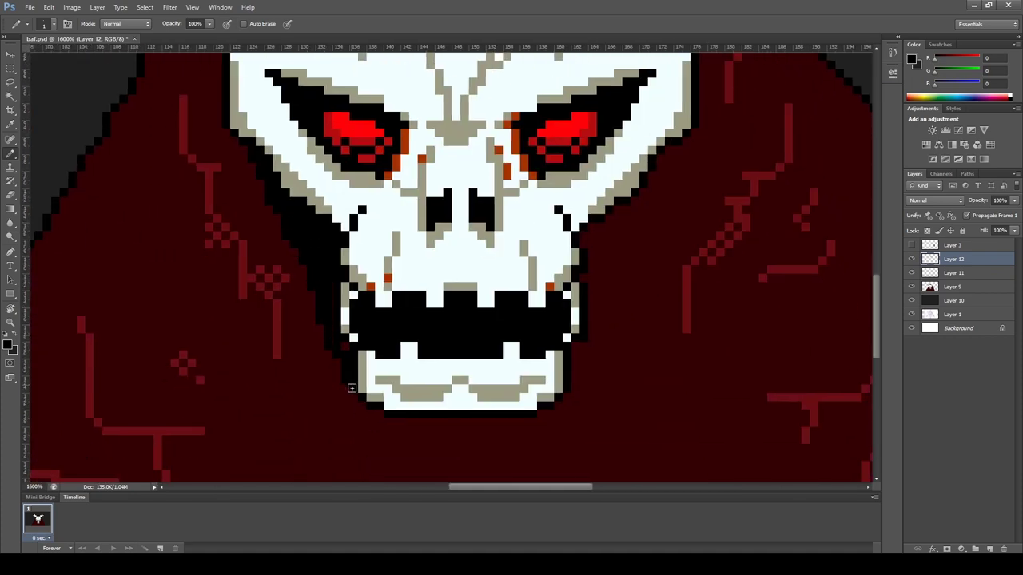
pyautogui.scroll(-3, 352, 311)
pyautogui.moveTo(370, 299); pyautogui.dragTo(398, 276)
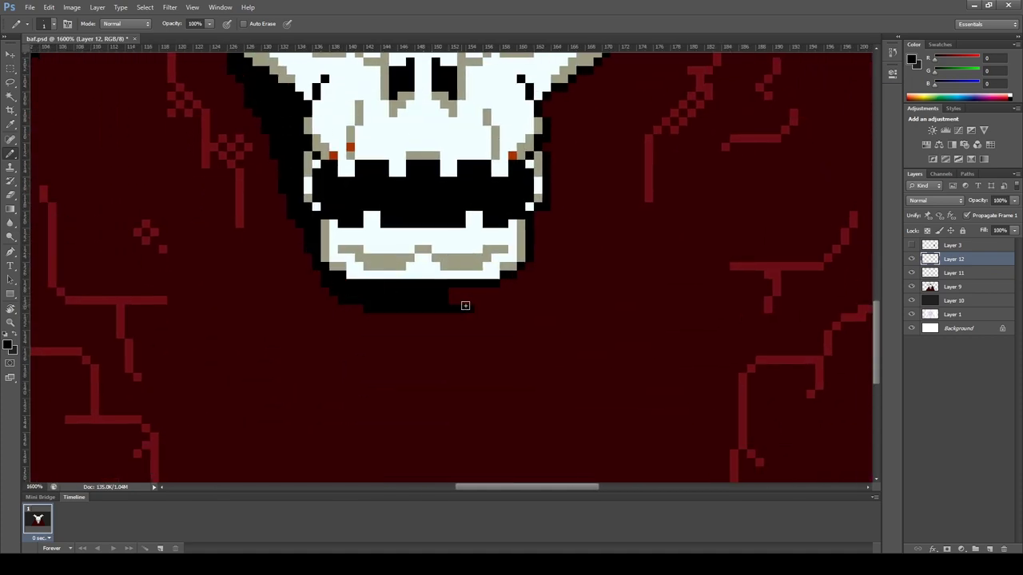
pyautogui.moveTo(536, 218); pyautogui.dragTo(550, 199)
pyautogui.scroll(3, 551, 199)
pyautogui.moveTo(498, 240)
pyautogui.mouseDown()
pyautogui.moveTo(522, 247)
pyautogui.moveTo(462, 221)
pyautogui.mouseUp()
# - Zoom around the jaw, view the whole hooded skull, and begin lassoing a crescent below the jaw
pyautogui.press('z')
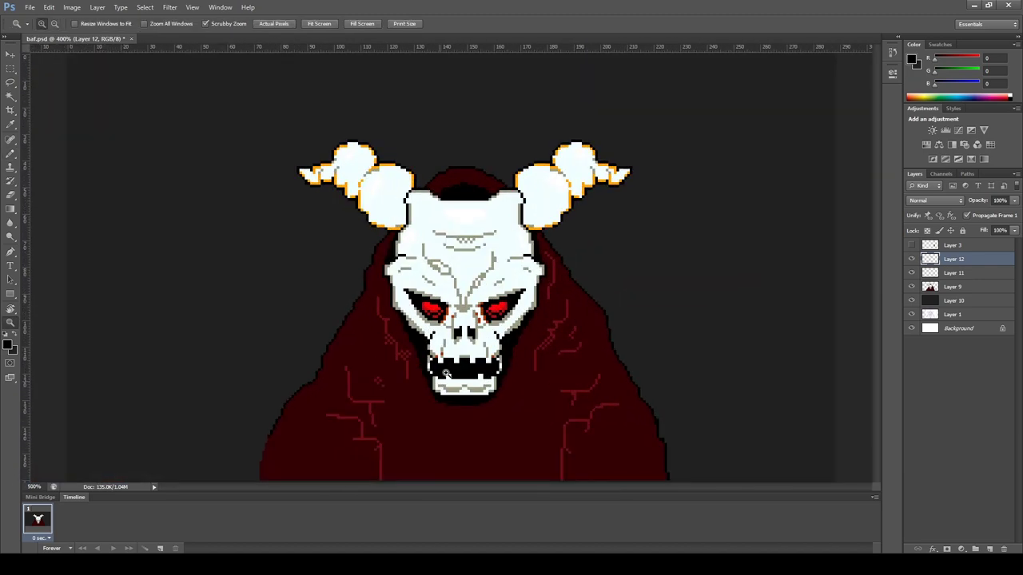
pyautogui.moveTo(444, 377); pyautogui.dragTo(495, 377)
pyautogui.press('b')
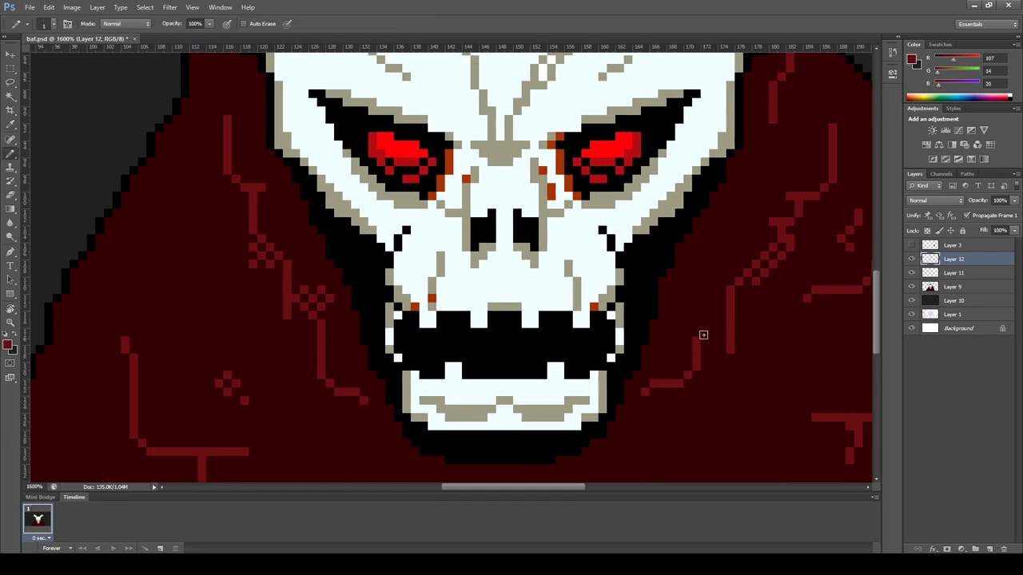
pyautogui.press('z')
pyautogui.moveTo(719, 330)
pyautogui.mouseDown()
pyautogui.moveTo(445, 159)
pyautogui.moveTo(480, 165)
pyautogui.mouseUp()
pyautogui.press('b')
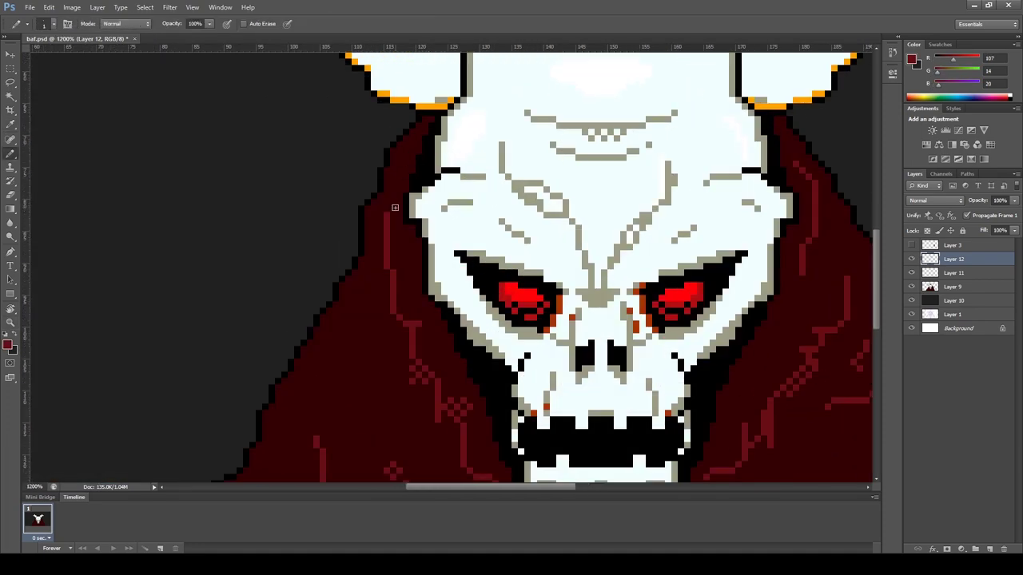
pyautogui.scroll(-1, 767, 211)
pyautogui.hscroll(1, 767, 210)
pyautogui.hotkey('ctrl', '-')
pyautogui.hotkey('ctrl', '-')
pyautogui.hotkey('ctrl', '-')
pyautogui.press('l')
pyautogui.moveTo(396, 378)
pyautogui.mouseDown()
pyautogui.moveTo(421, 404)
pyautogui.moveTo(407, 412)
pyautogui.mouseUp()
# - Fill a lassoed crescent below the skull's jaw with bright red on a new layer
pyautogui.moveTo(498, 431); pyautogui.dragTo(426, 425)
pyautogui.hotkey('ctrl', '+')
pyautogui.hotkey('ctrl', '+')
pyautogui.hotkey('ctrl', '+')
pyautogui.hotkey('ctrl', 'shift', 'alt', 'n')
pyautogui.press('i')
pyautogui.click(9, 345)
pyautogui.press('Return')
pyautogui.hotkey('alt', 'BackSpace')
pyautogui.hotkey('ctrl', 'd')
# - Erase along the red crescent's edge to trim it, then sample its red
pyautogui.press('e')
pyautogui.moveTo(313, 331); pyautogui.dragTo(655, 382)
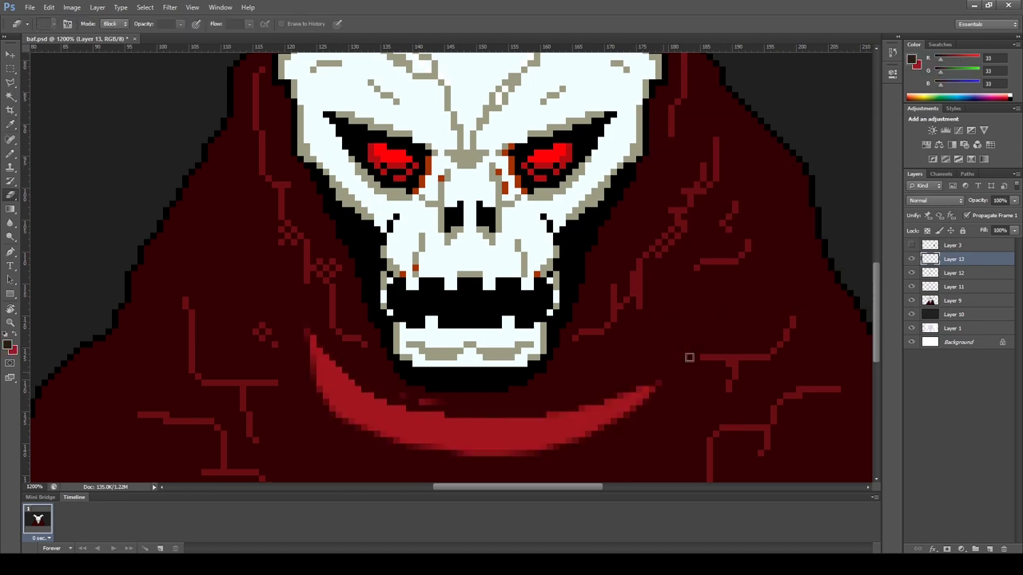
pyautogui.moveTo(575, 438); pyautogui.dragTo(311, 349)
pyautogui.press('b')
pyautogui.scroll(1, 377, 434)
pyautogui.keyDown('alt'); pyautogui.click(437, 454); pyautogui.keyUp('alt')
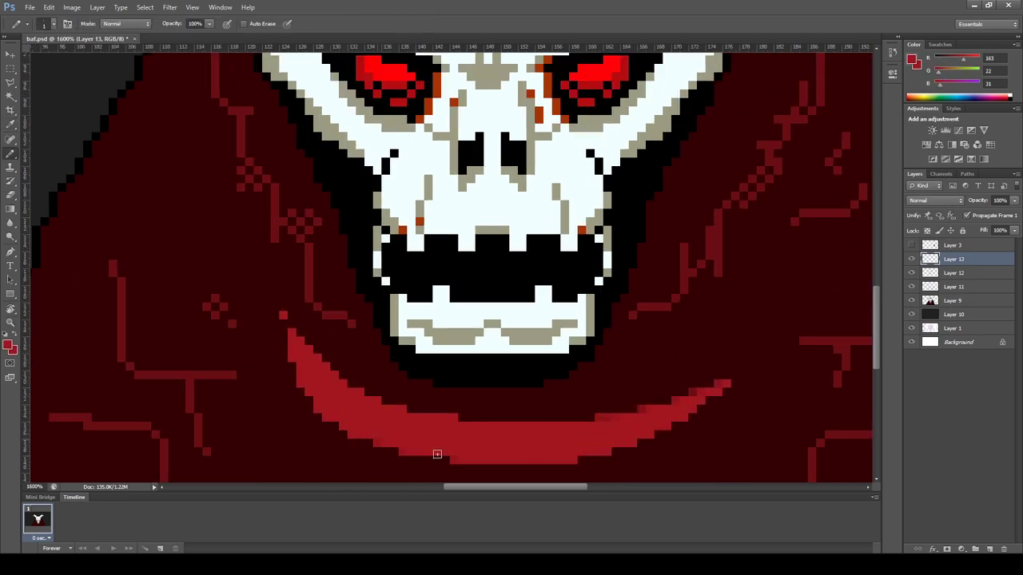
# - Duplicate the crescent layer, then flip and slightly rotate the copy into a second fold
pyautogui.hotkey('ctrl', '-')
pyautogui.hotkey('ctrl', '-')
pyautogui.hotkey('ctrl', '-')
pyautogui.hotkey('ctrl', 'j')
pyautogui.hotkey('ctrl', 't')
pyautogui.rightClick(548, 230)
pyautogui.click(571, 404)
pyautogui.moveTo(624, 344)
pyautogui.mouseDown()
pyautogui.moveTo(619, 326)
pyautogui.moveTo(630, 415)
pyautogui.mouseUp()
pyautogui.press('Return')
# - Erase the lower crescent's bottom edge and trim its right tip and left end
pyautogui.scroll(1, 555, 393)
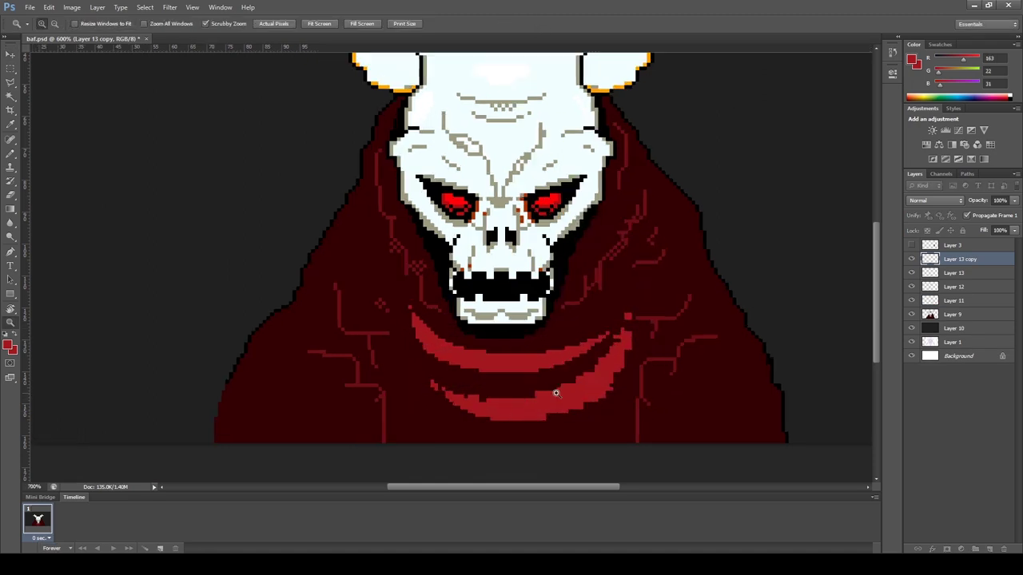
pyautogui.scroll(1, 568, 424)
pyautogui.press('e')
pyautogui.moveTo(450, 395); pyautogui.dragTo(651, 302)
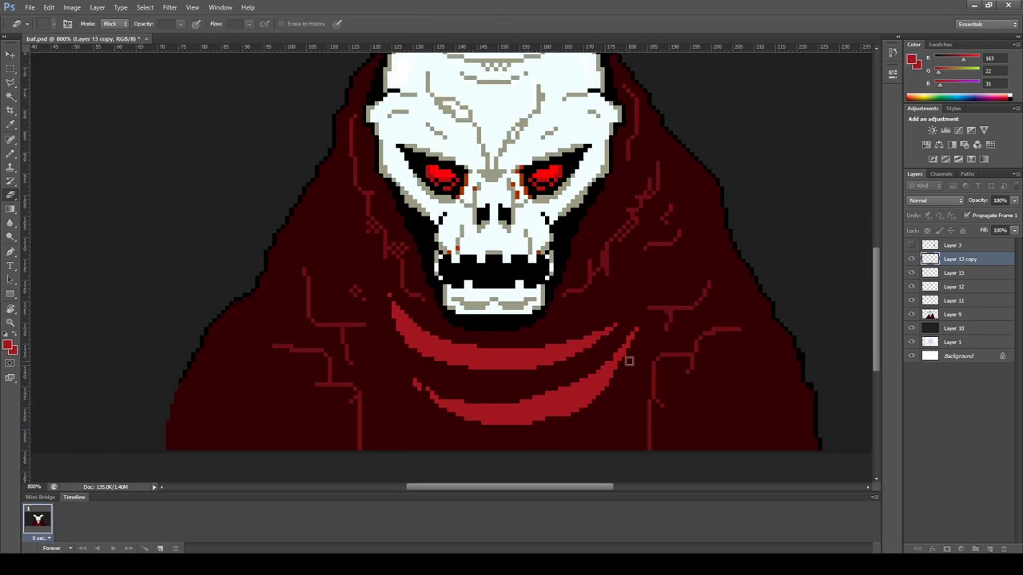
pyautogui.moveTo(628, 361); pyautogui.dragTo(508, 433)
# - Review the cloak and make Layer 13 the active layer
pyautogui.press('v')
pyautogui.scroll(-1, 559, 400)
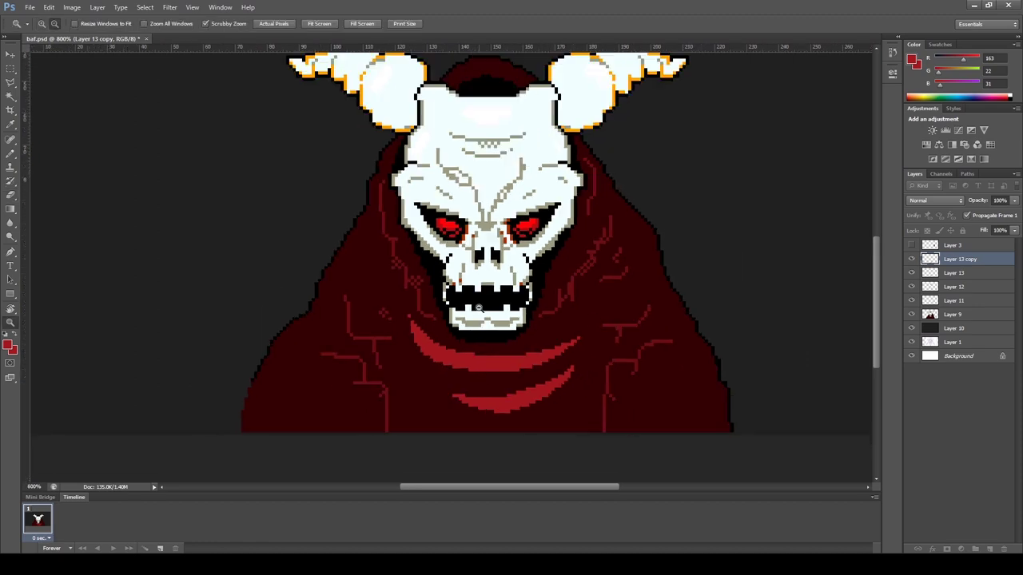
pyautogui.scroll(-1, 482, 434)
pyautogui.scroll(1, 495, 447)
pyautogui.scroll(1, 484, 305)
pyautogui.scroll(1, 485, 304)
pyautogui.press('e')
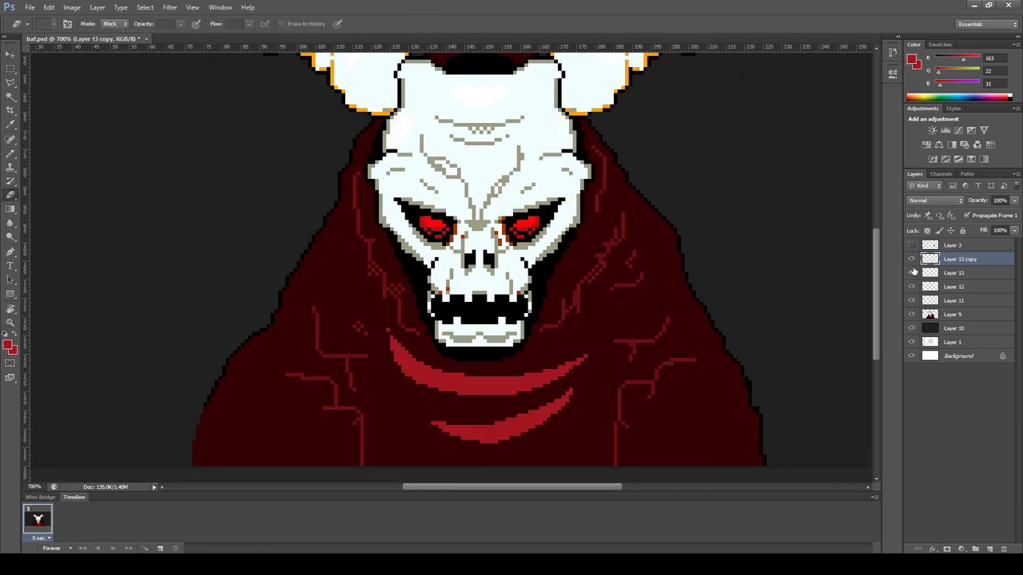
pyautogui.hotkey('alt', '[')
pyautogui.press('l')
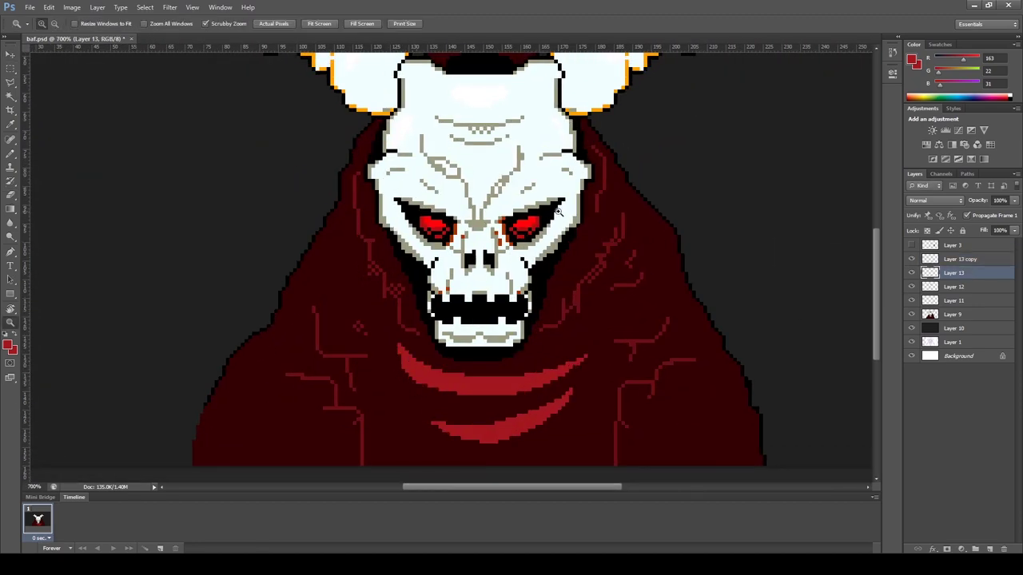
pyautogui.scroll(2, 554, 221)
# - On new Layer 14, lasso a diagonal fold beside the skull and fill it bright red
pyautogui.hotkey('ctrl', 'shift', 'alt', 'n')
pyautogui.click(611, 200)
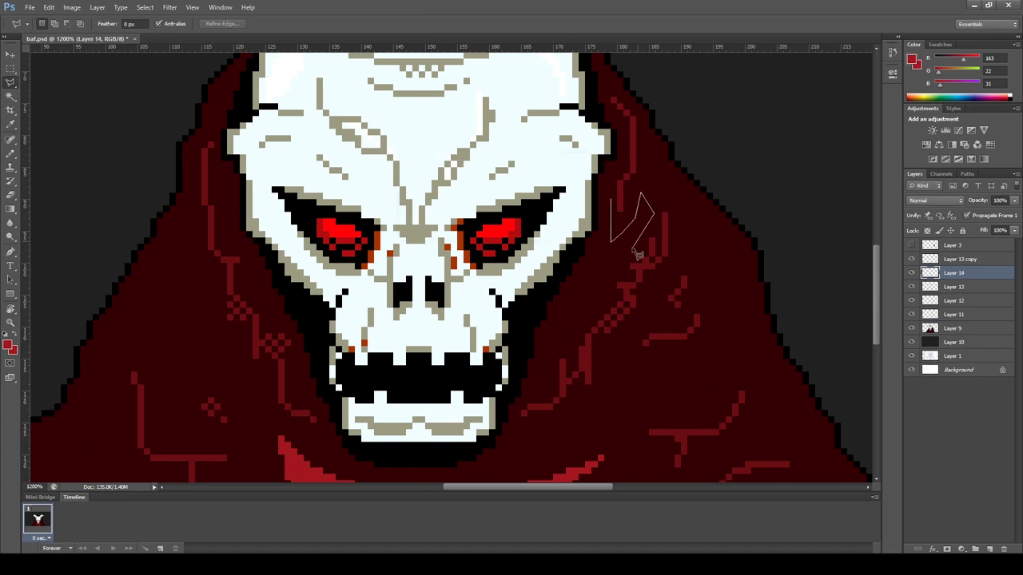
pyautogui.click(615, 205)
pyautogui.scroll(1, 631, 215)
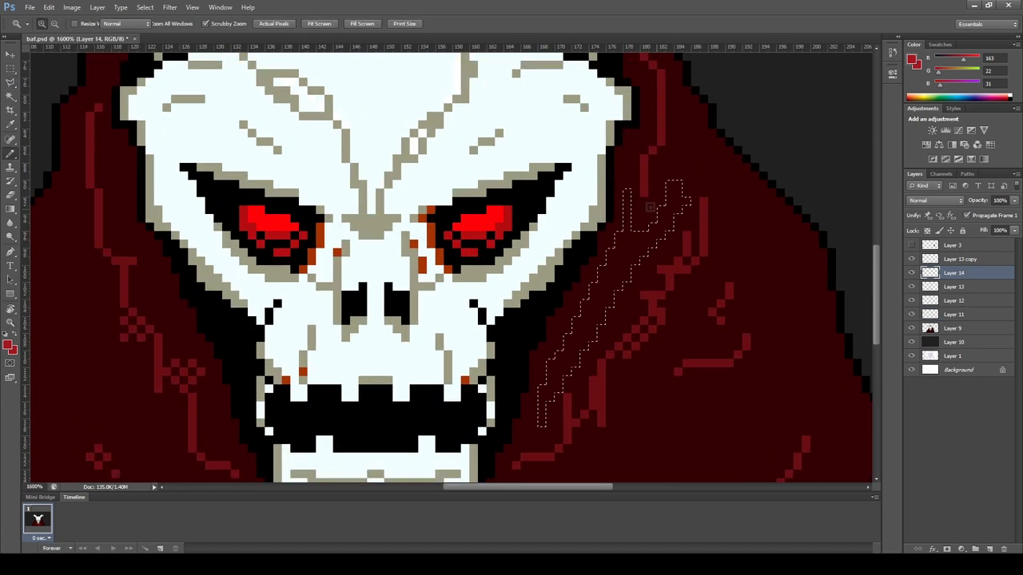
pyautogui.press('b')
pyautogui.moveTo(675, 188); pyautogui.dragTo(552, 399)
pyautogui.hotkey('ctrl', 'd')
pyautogui.press('e')
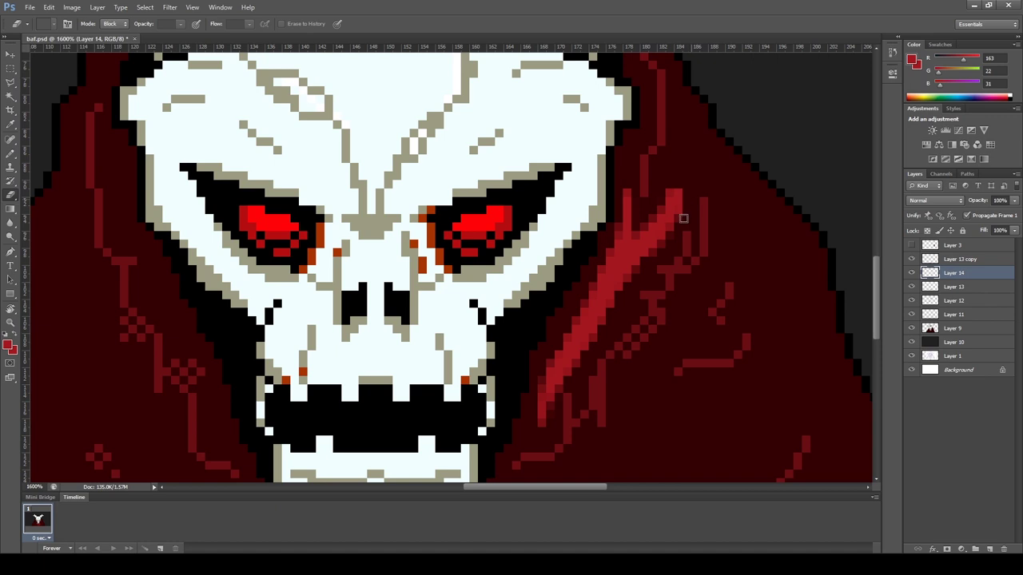
# - Extend red pixels up the diagonal stripe, erase stray pixels, and undo the last red patch
pyautogui.press('b')
pyautogui.moveTo(543, 404)
pyautogui.mouseDown()
pyautogui.moveTo(551, 355)
pyautogui.moveTo(626, 214)
pyautogui.mouseUp()
pyautogui.press('e')
pyautogui.moveTo(571, 363); pyautogui.dragTo(577, 352)
pyautogui.press('z')
pyautogui.moveTo(580, 296)
pyautogui.mouseDown()
pyautogui.moveTo(482, 450)
pyautogui.moveTo(575, 377)
pyautogui.moveTo(598, 372)
pyautogui.moveTo(554, 373)
pyautogui.moveTo(606, 349)
pyautogui.mouseUp()
pyautogui.press('b')
pyautogui.hotkey('ctrl', 'alt', 'z')
pyautogui.hotkey('ctrl', 'alt', 'z')
# - Outline another fold highlight on the cloak's right and paint red pixels along it
pyautogui.press('l')
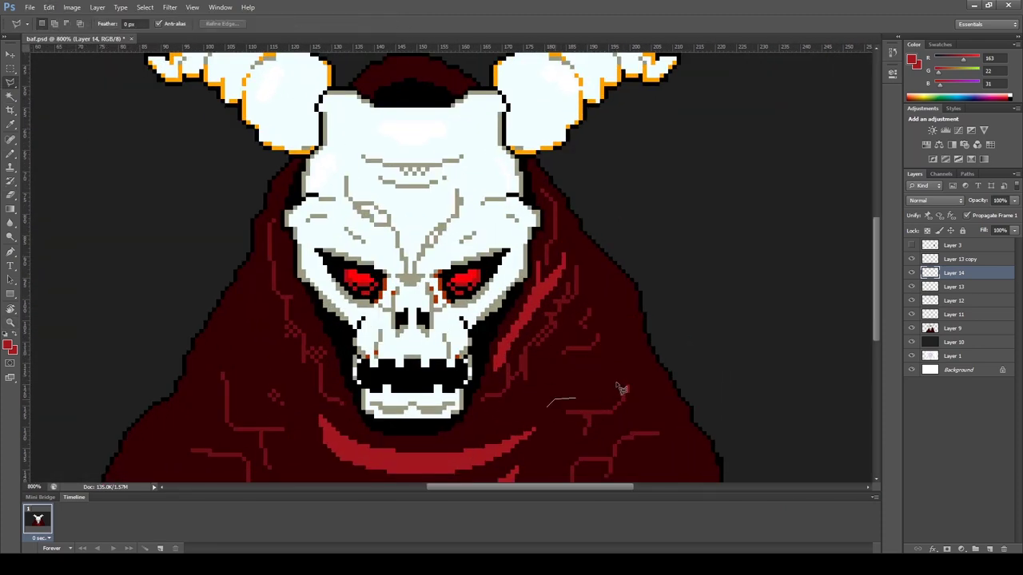
pyautogui.moveTo(547, 417); pyautogui.dragTo(544, 409)
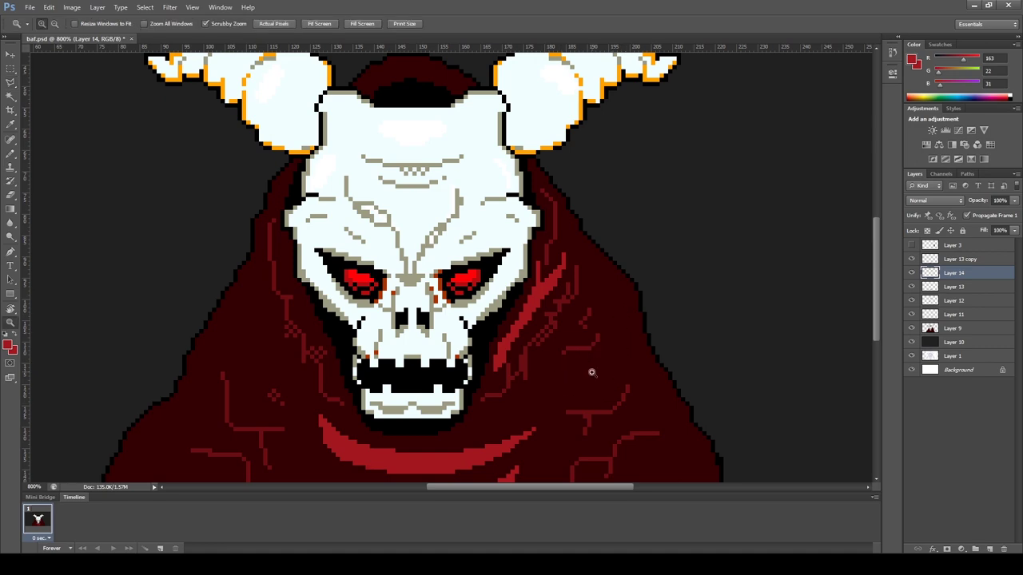
pyautogui.scroll(4, 589, 370)
pyautogui.press('b')
pyautogui.moveTo(716, 140); pyautogui.dragTo(667, 226)
pyautogui.scroll(-3, 705, 303)
pyautogui.moveTo(407, 275)
pyautogui.mouseDown()
pyautogui.moveTo(389, 365)
pyautogui.moveTo(392, 427)
pyautogui.moveTo(426, 402)
pyautogui.mouseUp()
# - Erase the fold's edges, restoring the middle band via History, then trim its top edge
pyautogui.press('e')
pyautogui.moveTo(617, 387)
pyautogui.mouseDown()
pyautogui.moveTo(632, 365)
pyautogui.moveTo(441, 266)
pyautogui.moveTo(440, 251)
pyautogui.mouseUp()
pyautogui.click(892, 52)
pyautogui.moveTo(814, 107); pyautogui.dragTo(815, 297)
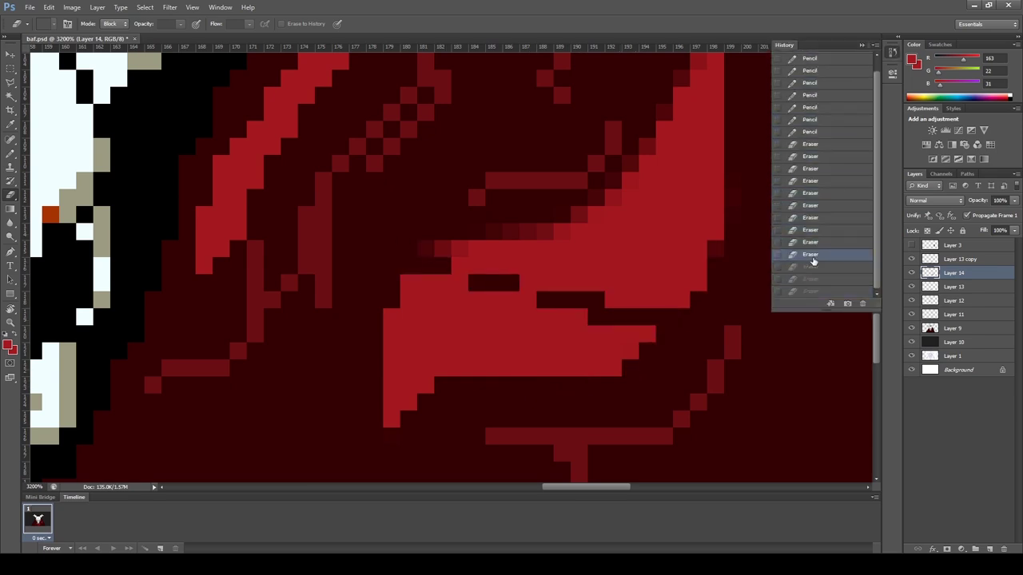
pyautogui.click(809, 240)
pyautogui.moveTo(413, 265)
pyautogui.mouseDown()
pyautogui.moveTo(545, 231)
pyautogui.moveTo(627, 172)
pyautogui.moveTo(589, 224)
pyautogui.moveTo(660, 336)
pyautogui.mouseUp()
# - Pan across the cloak and begin lassoing a new fold highlight
pyautogui.scroll(2, 589, 224)
pyautogui.hscroll(2, 589, 224)
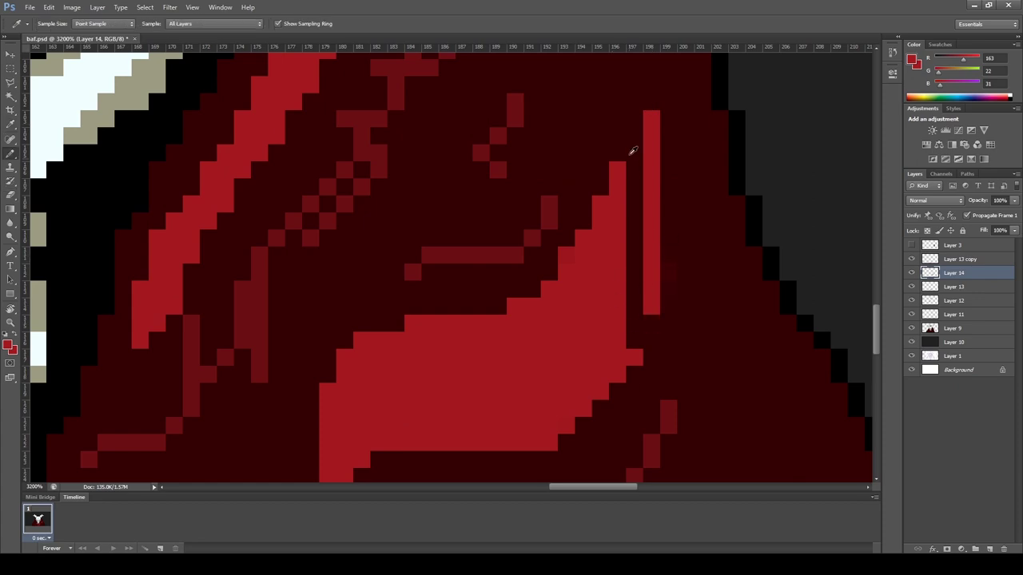
pyautogui.scroll(-4, 421, 230)
pyautogui.scroll(-1, 415, 190)
pyautogui.scroll(-3, 400, 239)
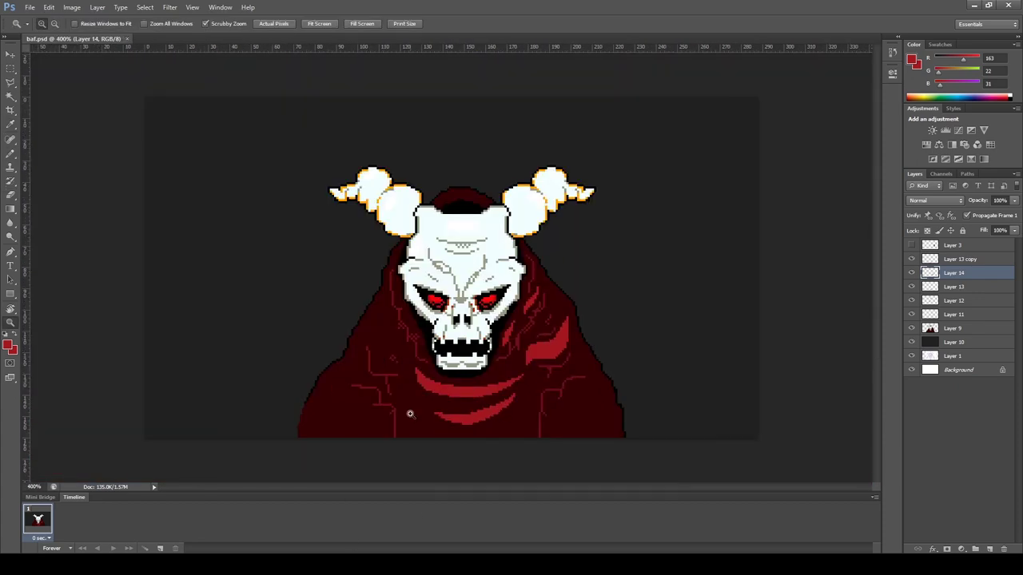
pyautogui.scroll(2, 383, 271)
pyautogui.press('l')
pyautogui.click(360, 249)
# - Fill a lasso-outlined fold on the cloak with bright red and touch it up with the Pencil
pyautogui.moveTo(342, 283); pyautogui.dragTo(358, 251)
pyautogui.press('b')
pyautogui.scroll(3, 370, 293)
pyautogui.hotkey('alt', 'BackSpace')
pyautogui.hotkey('ctrl', 'd')
pyautogui.moveTo(398, 171); pyautogui.dragTo(453, 356)
pyautogui.press('z')
pyautogui.moveTo(362, 234)
pyautogui.mouseDown()
pyautogui.moveTo(311, 263)
pyautogui.moveTo(376, 287)
pyautogui.mouseUp()
pyautogui.click(376, 287)
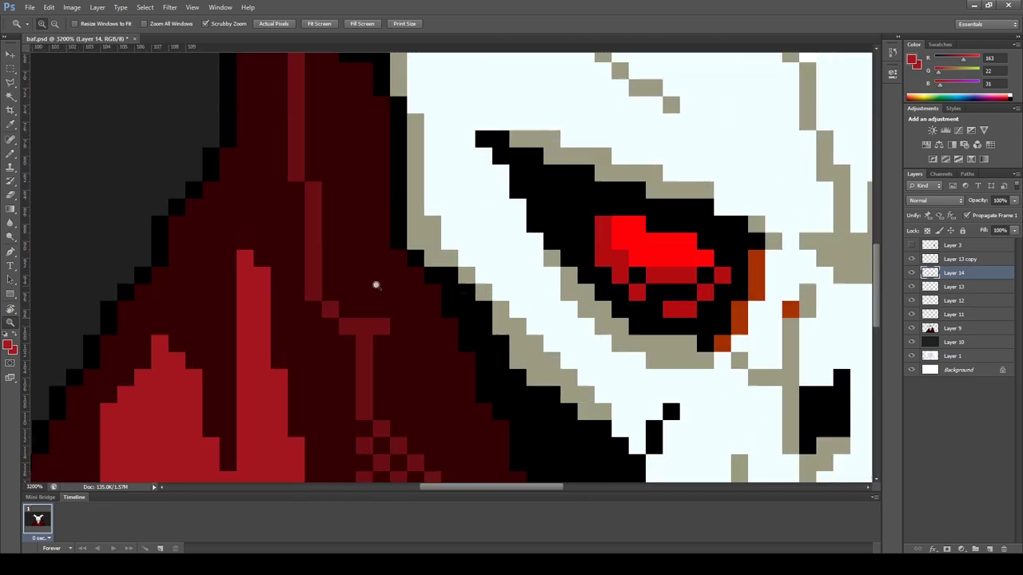
pyautogui.scroll(-3, 367, 175)
pyautogui.keyDown('alt'); pyautogui.click(373, 171); pyautogui.keyUp('alt')
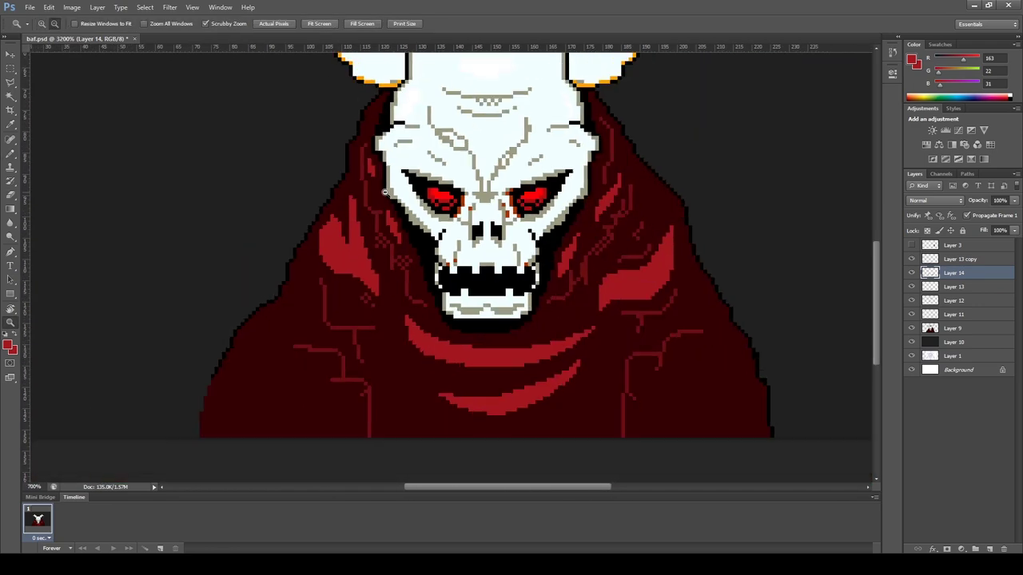
pyautogui.moveTo(385, 192); pyautogui.dragTo(288, 208)
# - Add a bright red fold highlight running down the cloak's lower left
pyautogui.press('l')
pyautogui.moveTo(409, 248); pyautogui.dragTo(429, 332)
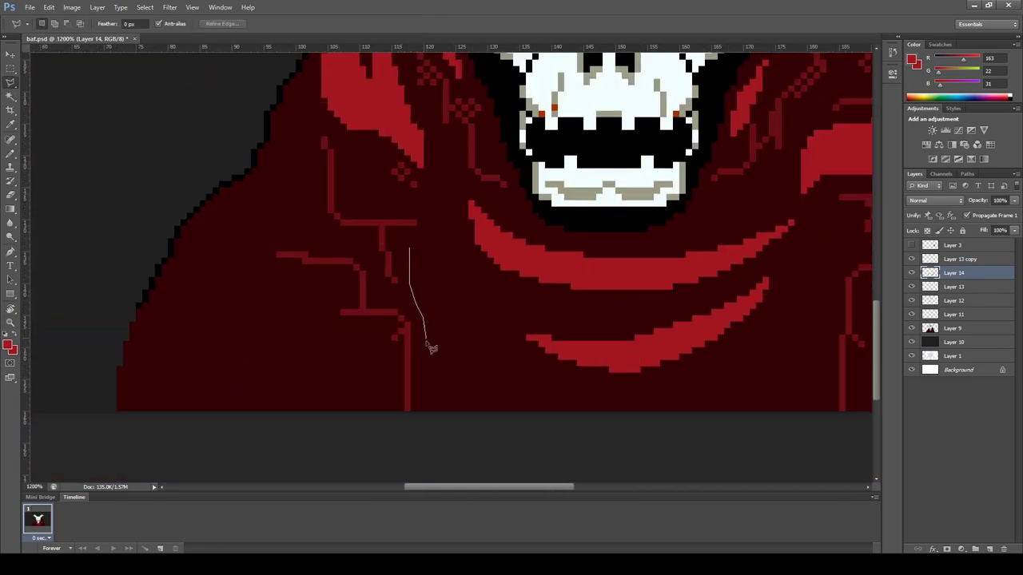
pyautogui.moveTo(452, 270); pyautogui.dragTo(466, 293)
pyautogui.hotkey('alt', 'BackSpace')
pyautogui.hotkey('ctrl', 'd')
pyautogui.hotkey('ctrl', '+')
pyautogui.press('b')
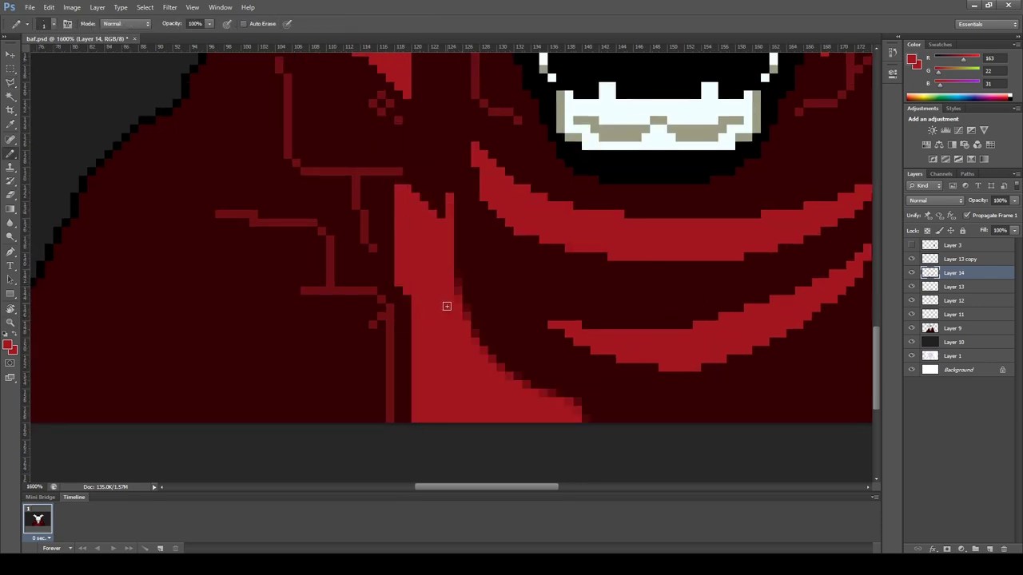
pyautogui.press('e')
pyautogui.hotkey('ctrl', '-')
pyautogui.hotkey('ctrl', '-')
pyautogui.hotkey('ctrl', '-')
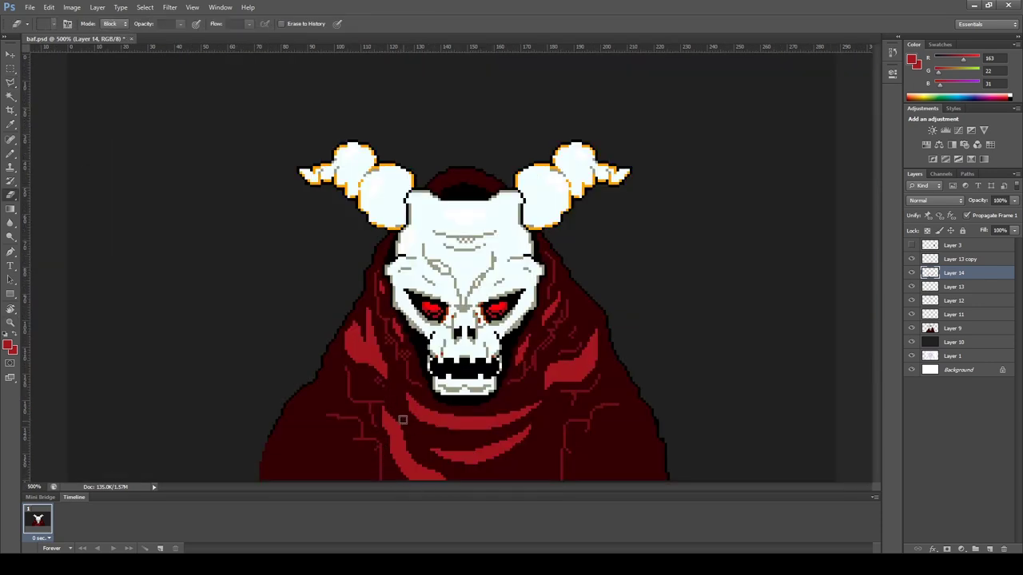
pyautogui.scroll(4, 607, 453)
# - Fill a bright red fold highlight on the cloak's lower right
pyautogui.press('l')
pyautogui.moveTo(636, 283); pyautogui.dragTo(597, 295)
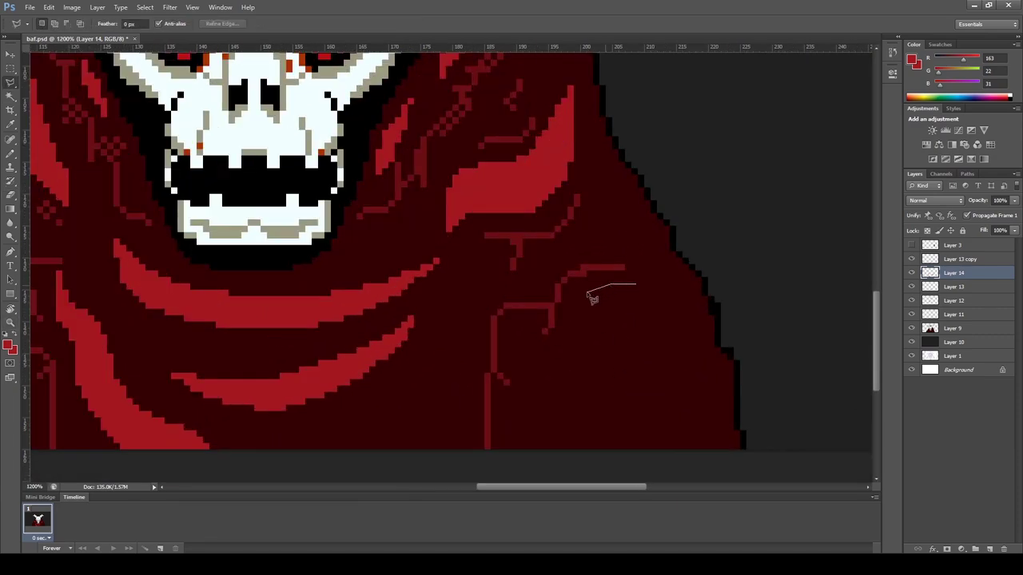
pyautogui.moveTo(686, 437); pyautogui.dragTo(636, 285)
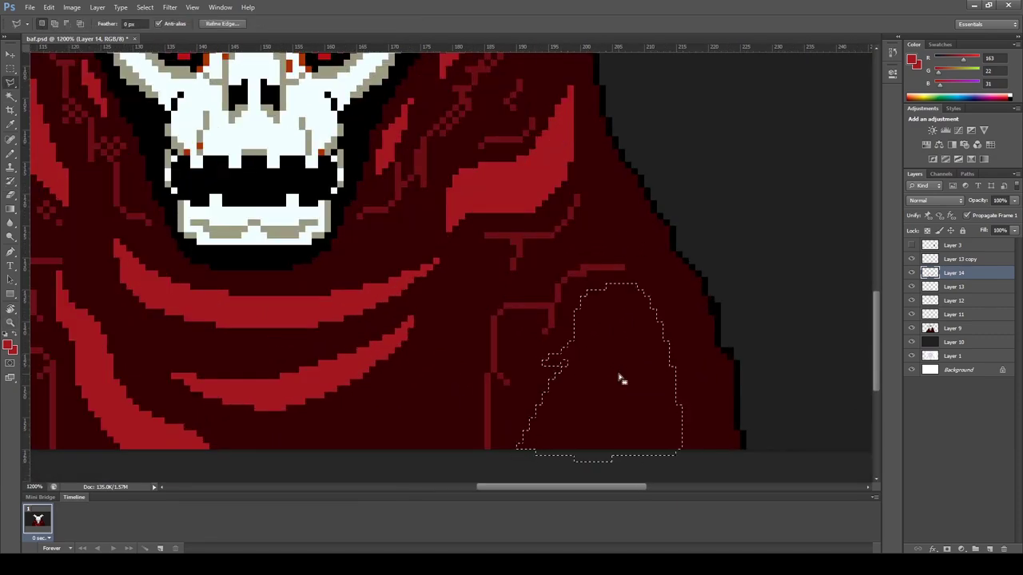
pyautogui.hotkey('alt', 'BackSpace')
pyautogui.hotkey('ctrl', 'd')
pyautogui.press('e')
# - Cut a dark diagonal notch into the lower-right fold and trim its left edge
pyautogui.moveTo(673, 384); pyautogui.dragTo(633, 444)
pyautogui.moveTo(679, 362); pyautogui.dragTo(675, 445)
pyautogui.moveTo(560, 386)
pyautogui.mouseDown()
pyautogui.moveTo(505, 455)
pyautogui.moveTo(596, 297)
pyautogui.mouseUp()
pyautogui.scroll(-2, 658, 316)
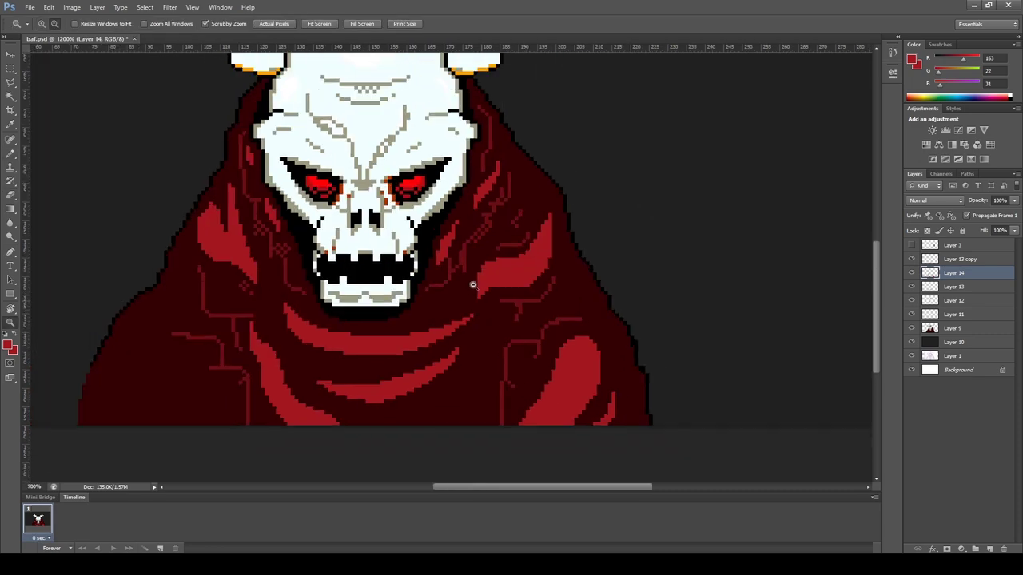
pyautogui.scroll(-3, 607, 351)
pyautogui.scroll(1, 584, 380)
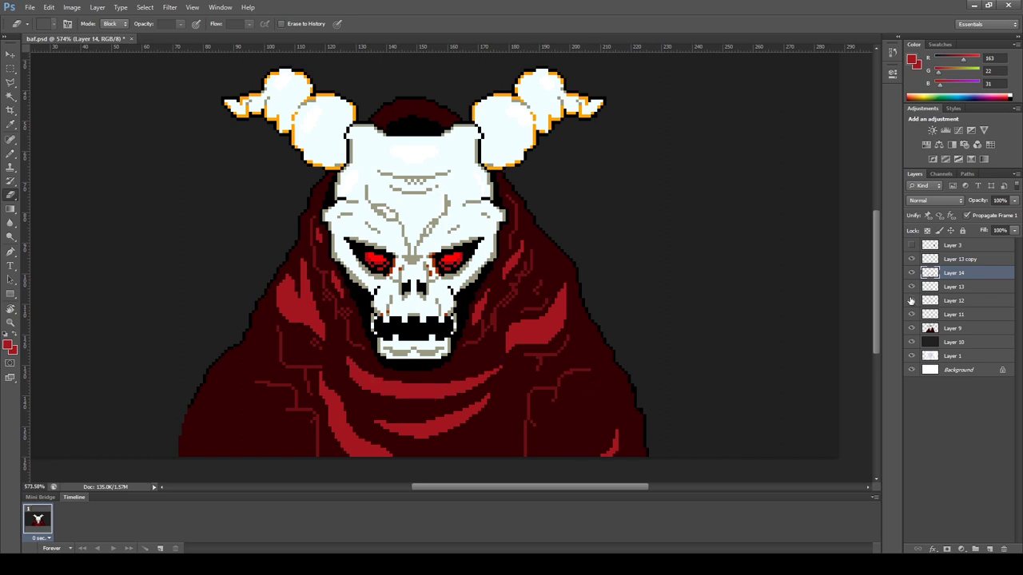
# - Move the selected red fold piece to the cloak's lower left and flip it horizontally
pyautogui.press('v')
pyautogui.moveTo(533, 283)
pyautogui.mouseDown()
pyautogui.moveTo(593, 425)
pyautogui.moveTo(268, 412)
pyautogui.mouseUp()
pyautogui.hotkey('ctrl', 't')
pyautogui.rightClick(267, 423)
pyautogui.click(295, 406)
pyautogui.press('Return')
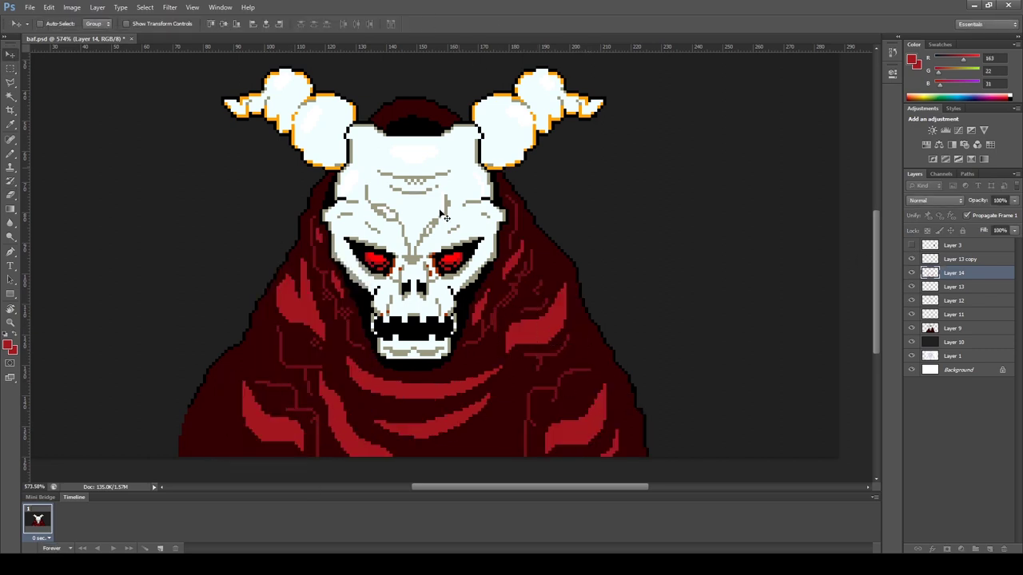
pyautogui.scroll(-4, 444, 216)
pyautogui.scroll(2, 447, 370)
# - Paint brighter red pixels along the hood top and its left and right sides
pyautogui.press('e')
pyautogui.press('b')
pyautogui.scroll(3, 628, 281)
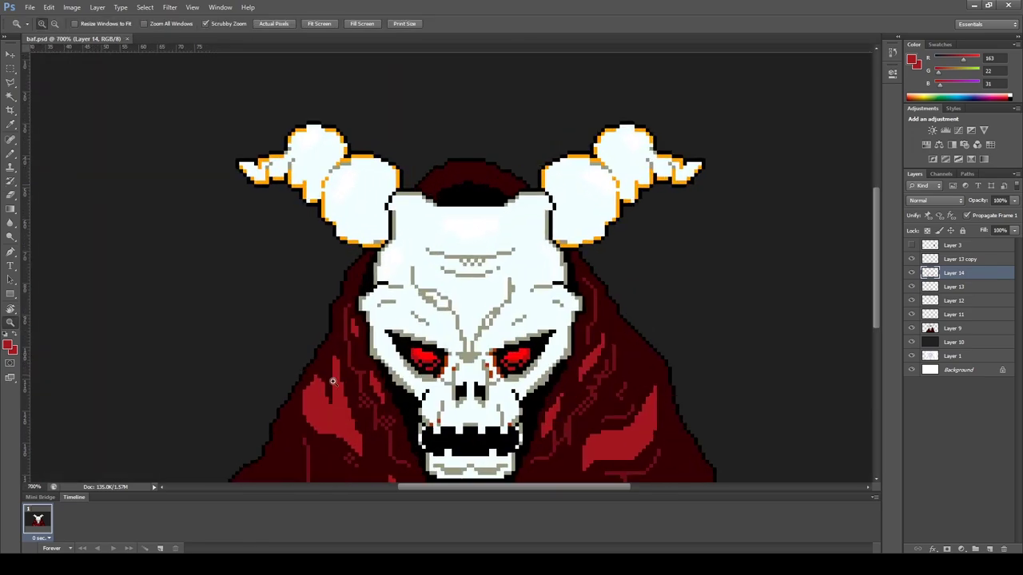
pyautogui.scroll(3, 461, 171)
pyautogui.scroll(2, 461, 171)
pyautogui.moveTo(378, 151)
pyautogui.mouseDown()
pyautogui.moveTo(580, 165)
pyautogui.moveTo(613, 213)
pyautogui.moveTo(679, 254)
pyautogui.mouseUp()
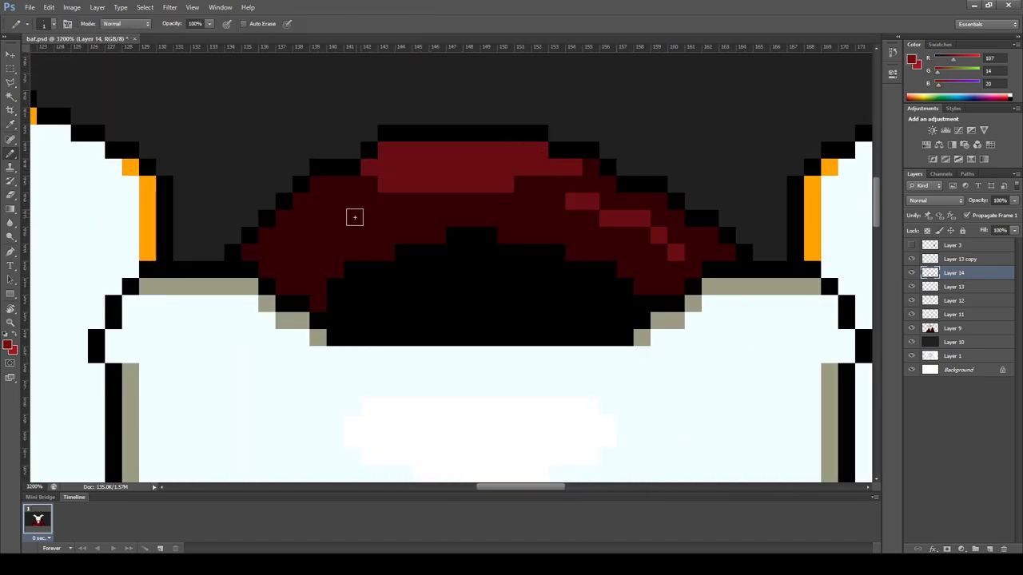
pyautogui.moveTo(354, 216)
pyautogui.mouseDown()
pyautogui.moveTo(296, 254)
pyautogui.moveTo(318, 303)
pyautogui.mouseUp()
pyautogui.moveTo(575, 247); pyautogui.dragTo(647, 292)
pyautogui.scroll(-3, 507, 204)
pyautogui.scroll(-3, 507, 204)
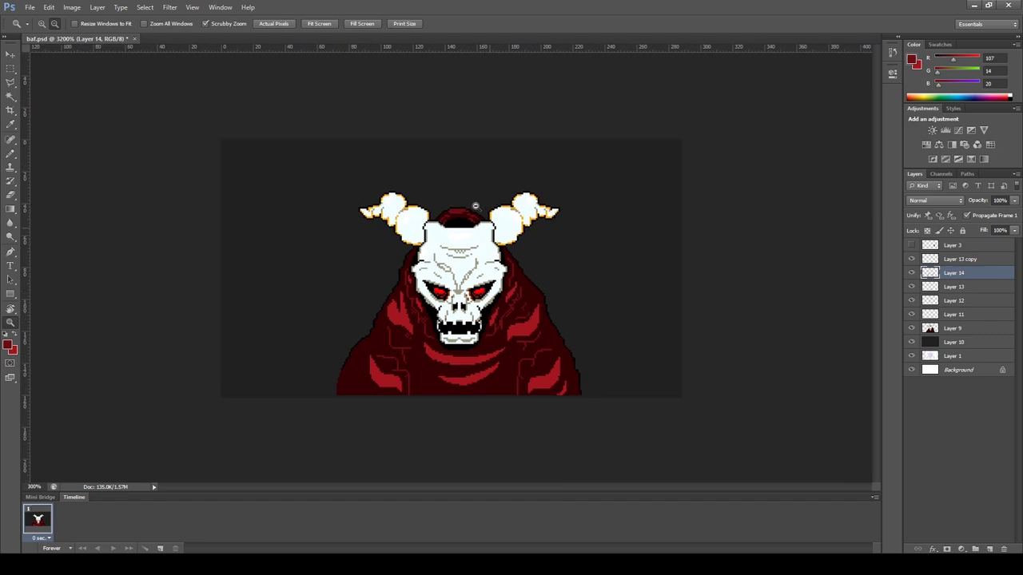
# - Merge the artwork layers from Layer 13 copy down to Layer 9 into one
pyautogui.click(959, 259)
pyautogui.keyDown('shift'); pyautogui.click(953, 328); pyautogui.keyUp('shift')
pyautogui.hotkey('ctrl', 'e')
pyautogui.scroll(3, 480, 239)
pyautogui.scroll(1, 471, 136)
# - Copy the hood top onto a new layer and nudge it right and down
pyautogui.press('m')
pyautogui.moveTo(342, 178); pyautogui.dragTo(604, 270)
pyautogui.hotkey('ctrl', 'j')
pyautogui.press('v')
pyautogui.moveTo(490, 178)
pyautogui.mouseDown()
pyautogui.moveTo(534, 274)
pyautogui.moveTo(461, 227)
pyautogui.mouseUp()
pyautogui.scroll(-7, 535, 274)
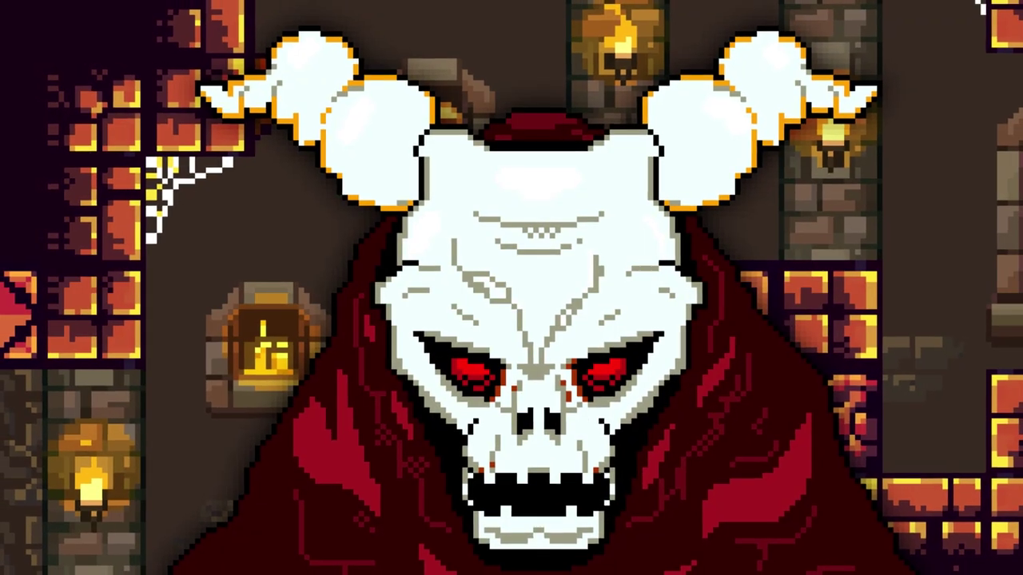